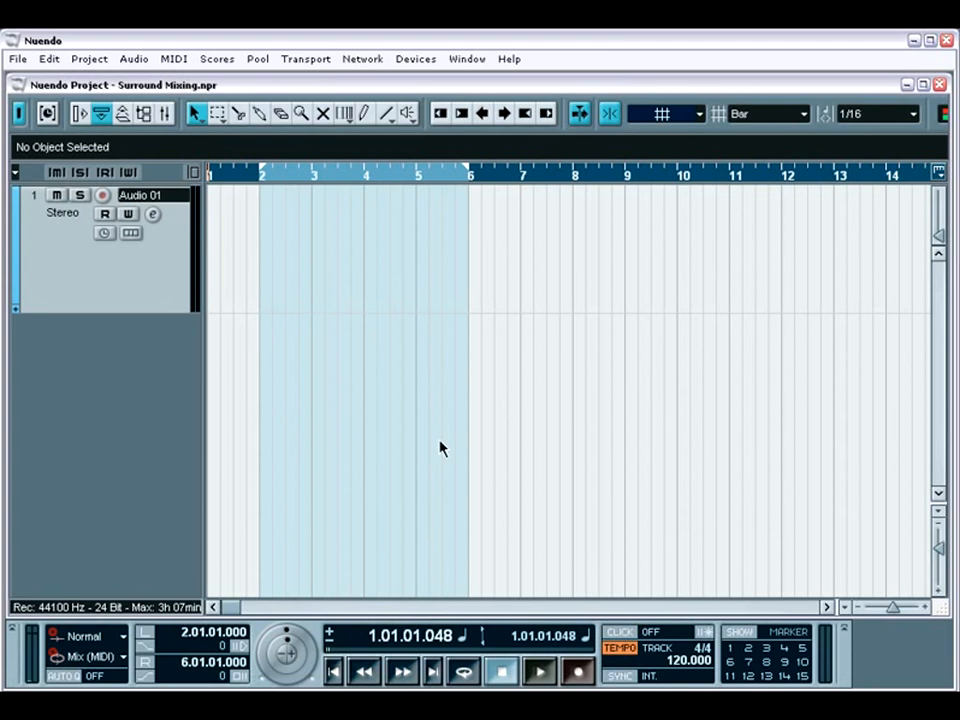
Examine the output buses and their device ports in VST Connections, then close the window
left_click(413, 60)
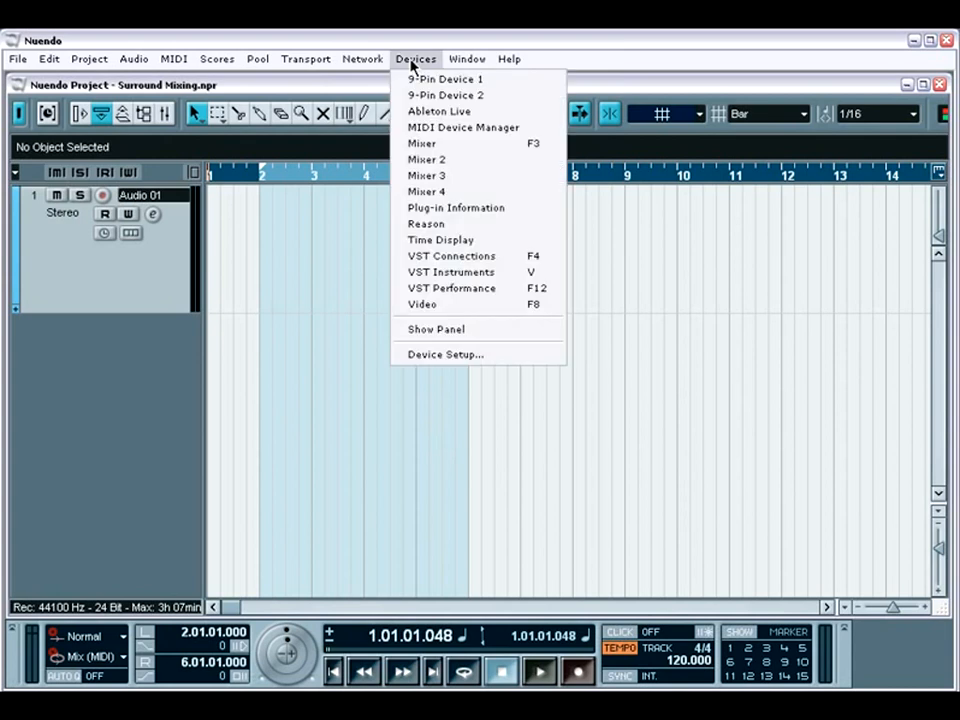
left_click(449, 258)
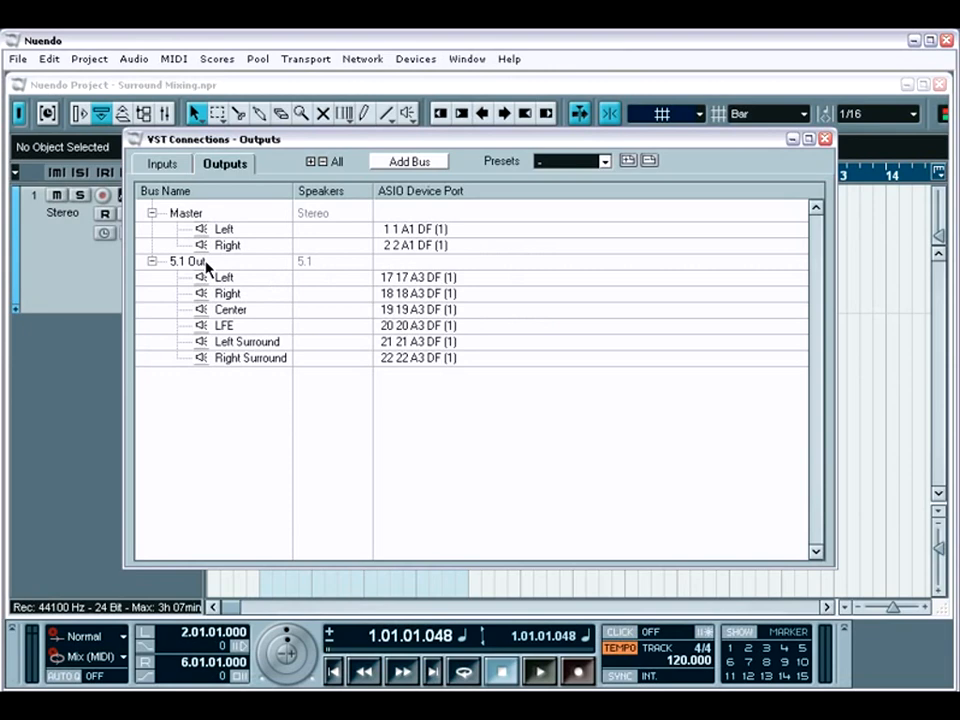
left_click(135, 141)
left_click(136, 142)
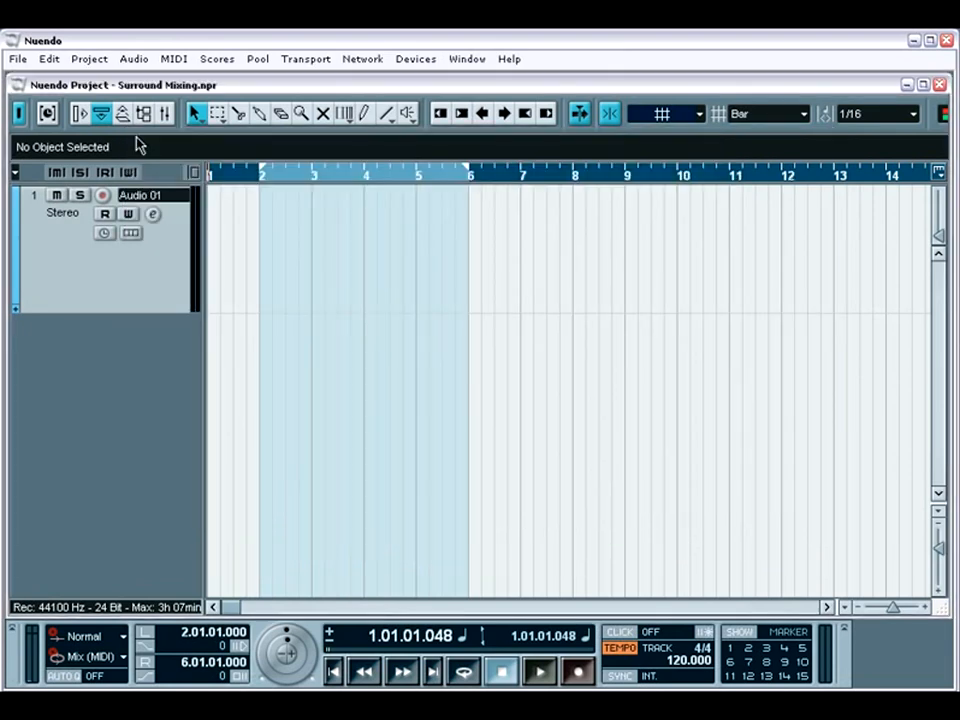
Open the mixer and examine the output routing choices for the Audio 01 channel without changing the assignment
left_click(165, 113)
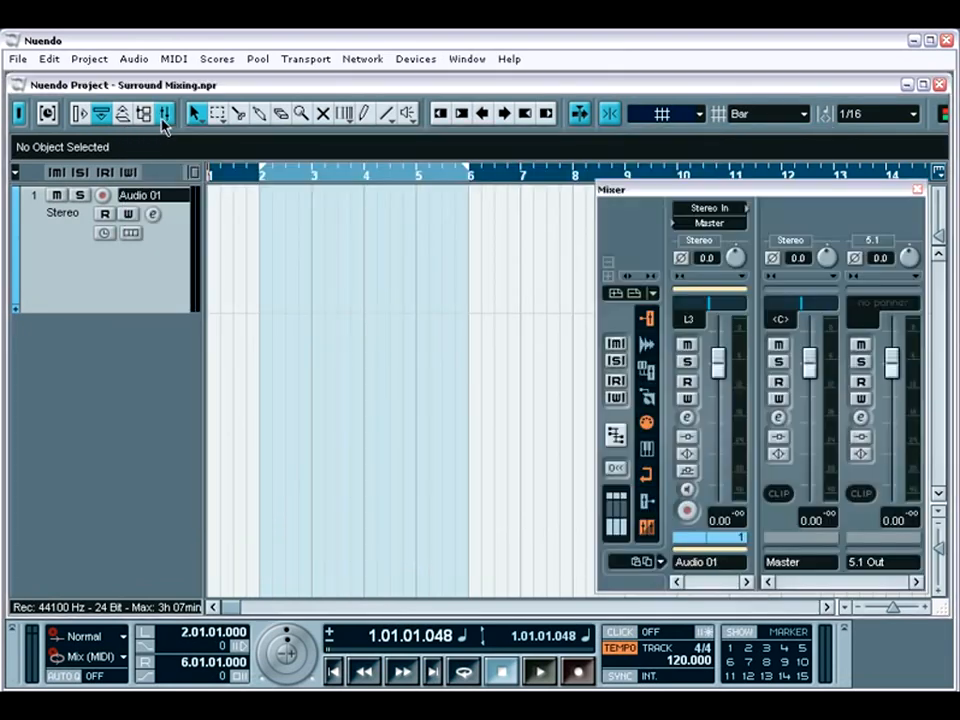
left_click(709, 223)
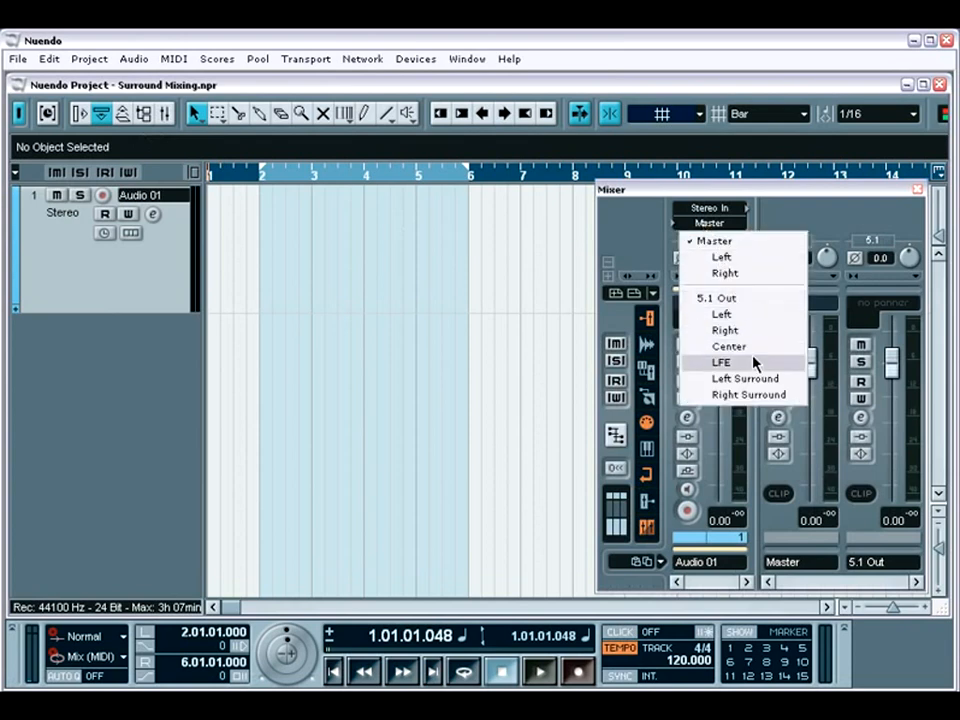
left_click(651, 258)
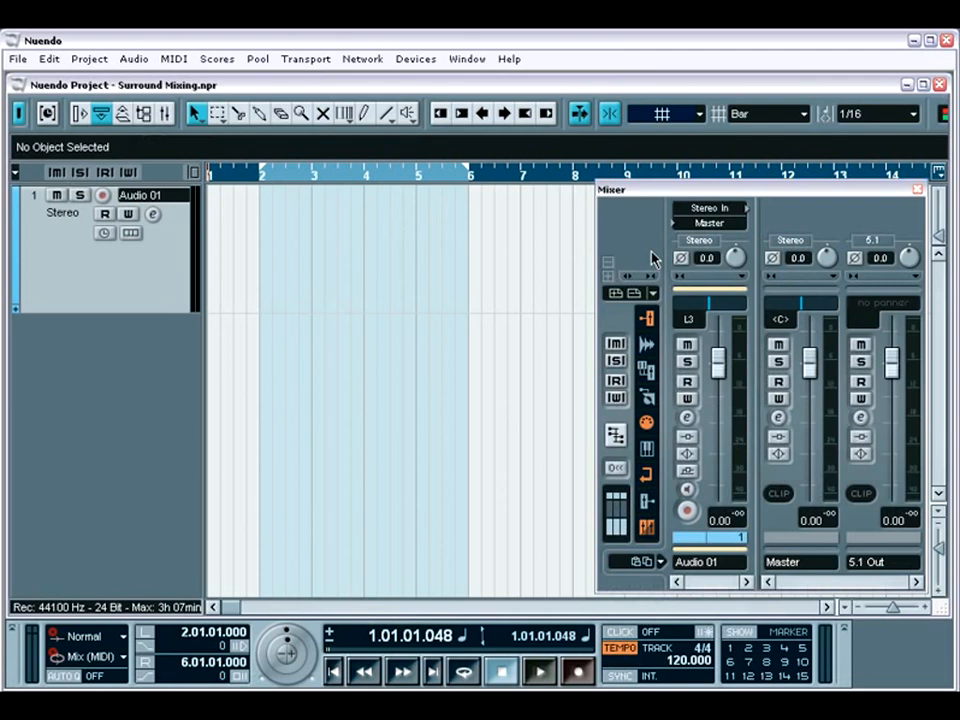
Examine Audio 01's channel settings and the editors of its OctoVerb, OctoComp and OctoMaxx inserts, then close them and the mixer
left_click(687, 418)
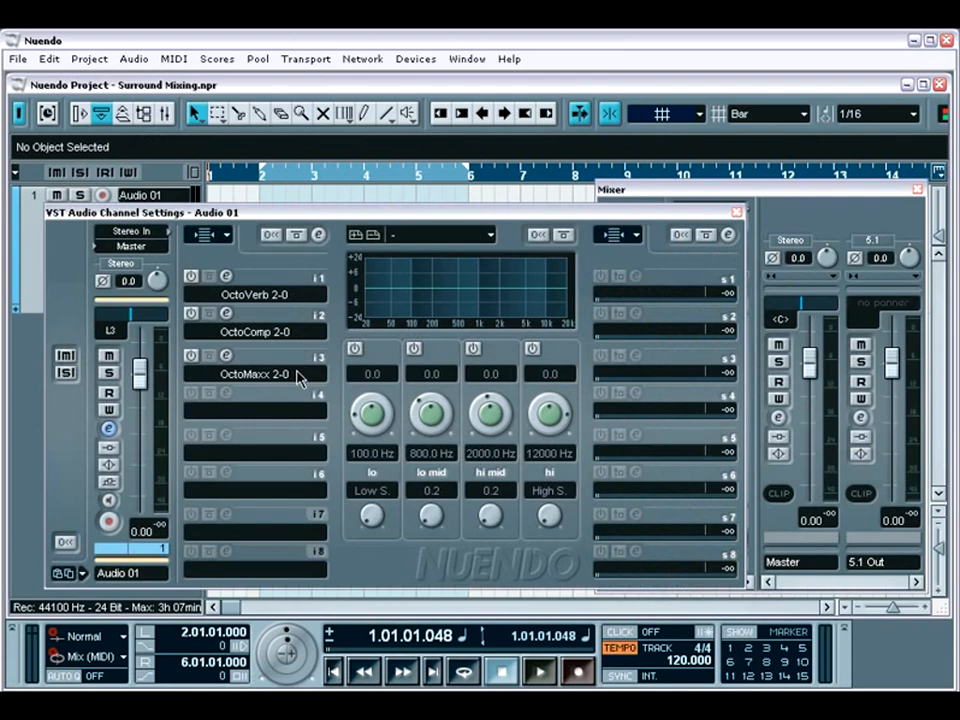
left_click(319, 236)
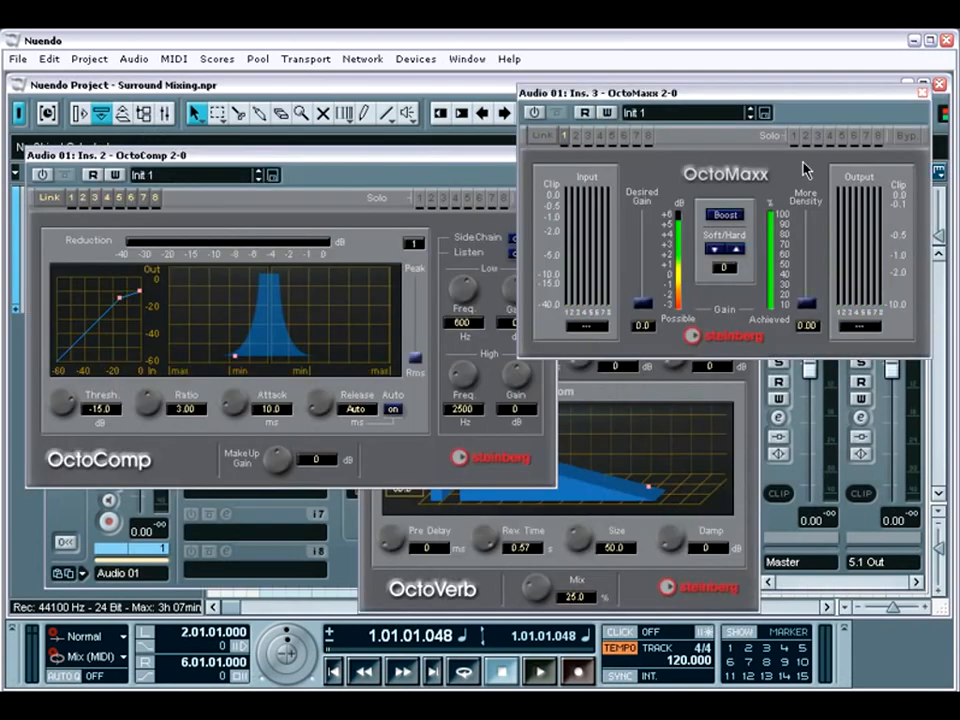
left_click(921, 92)
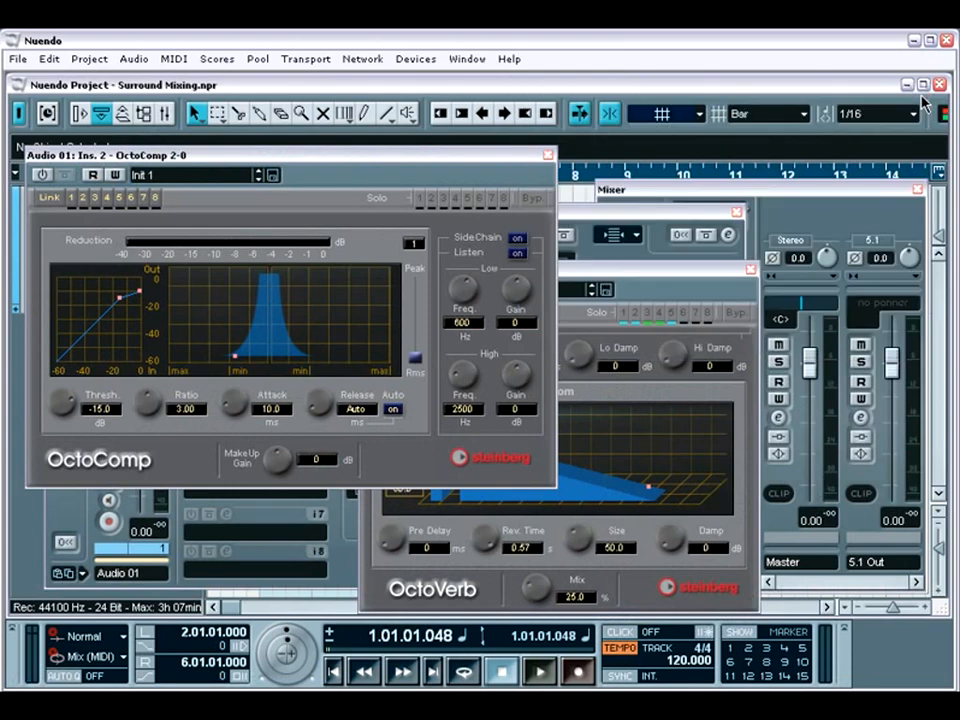
left_click(547, 155)
left_click(750, 270)
left_click(736, 212)
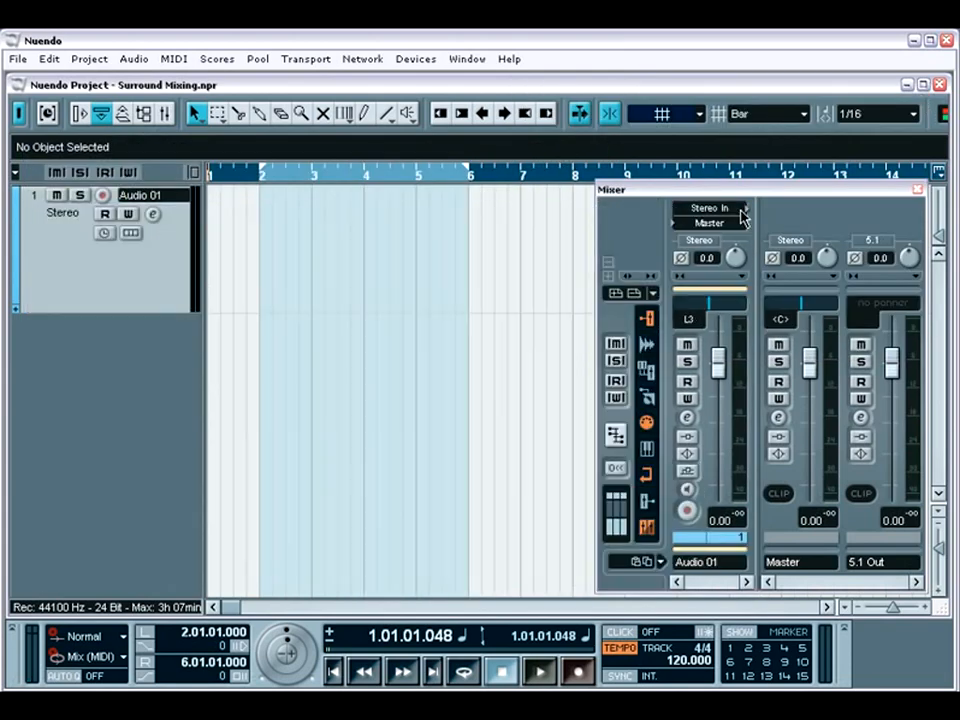
left_click(917, 188)
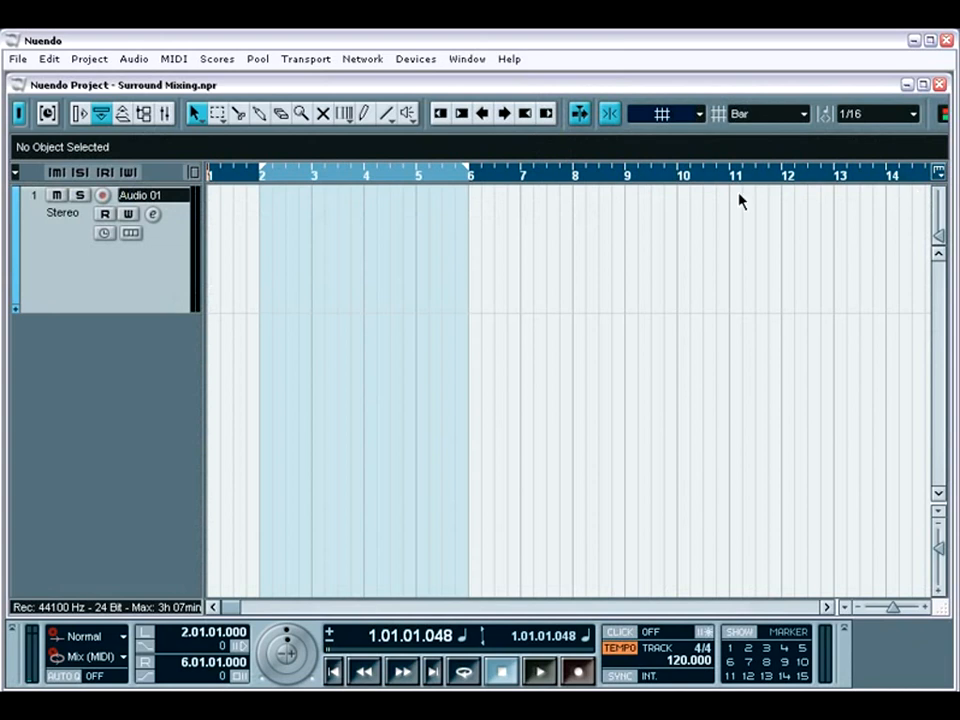
Examine the output buses in VST Connections and the surround formats offered for a new bus, then close the window without adding one
left_click(416, 59)
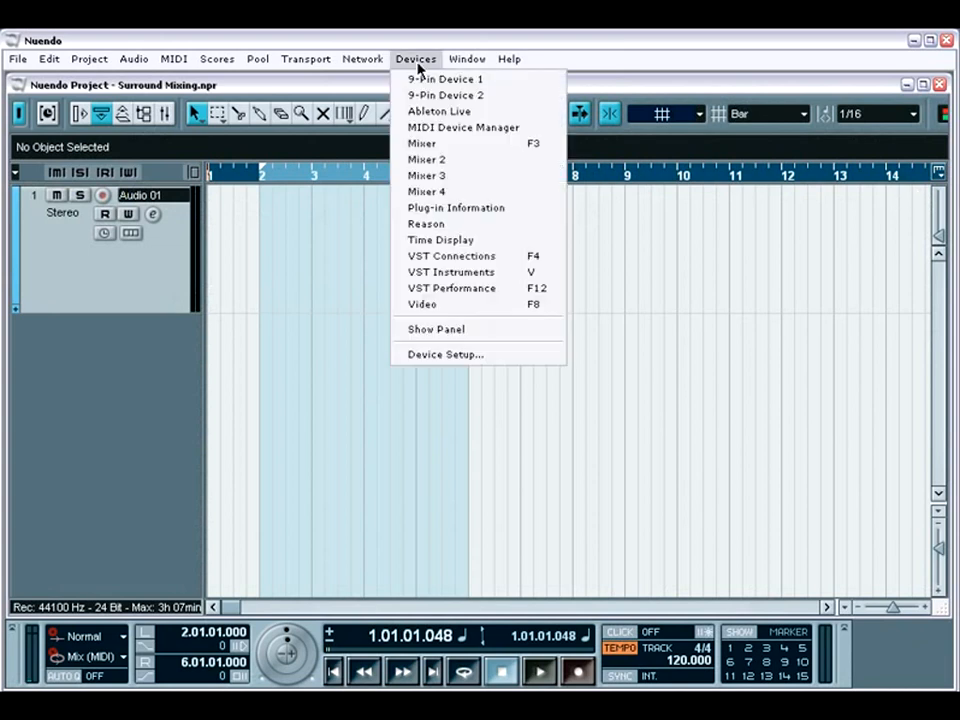
left_click(449, 258)
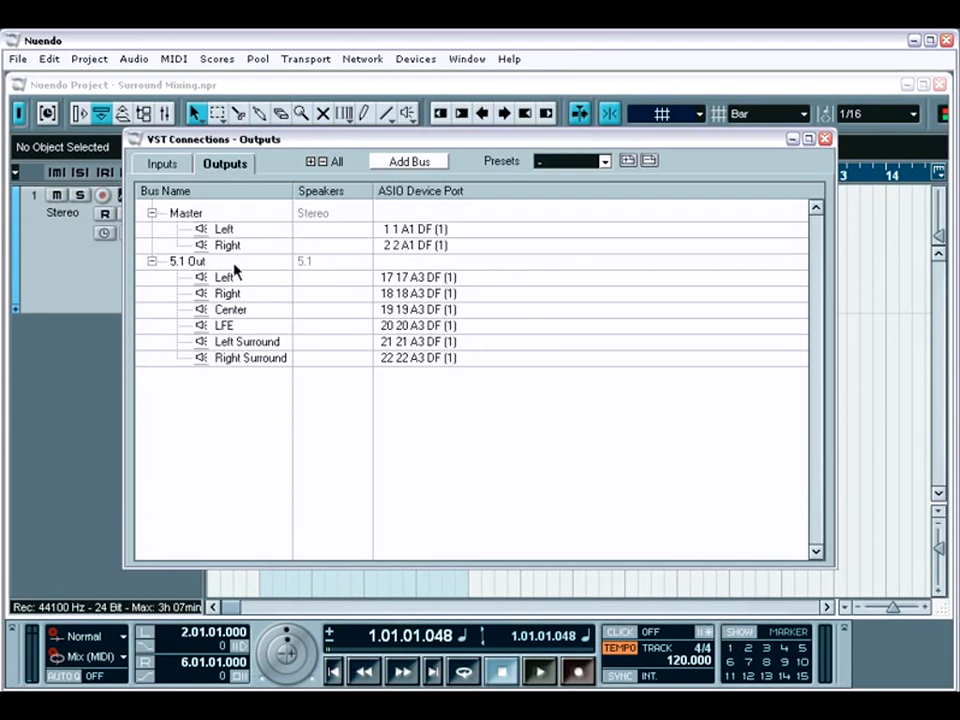
right_click(209, 401)
mouse_move(216, 407)
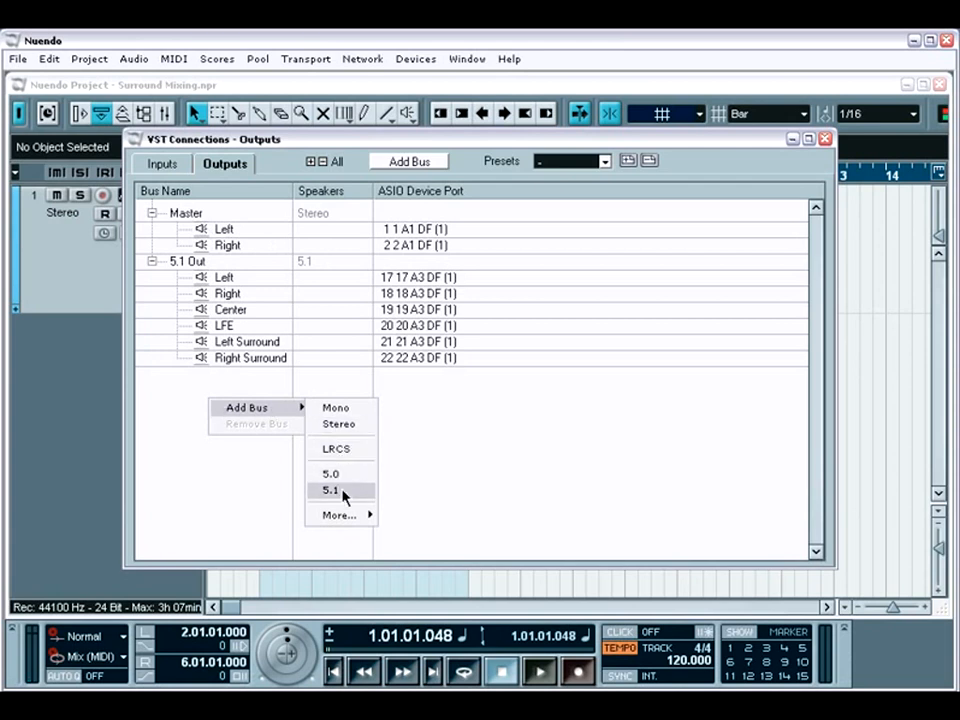
mouse_move(345, 518)
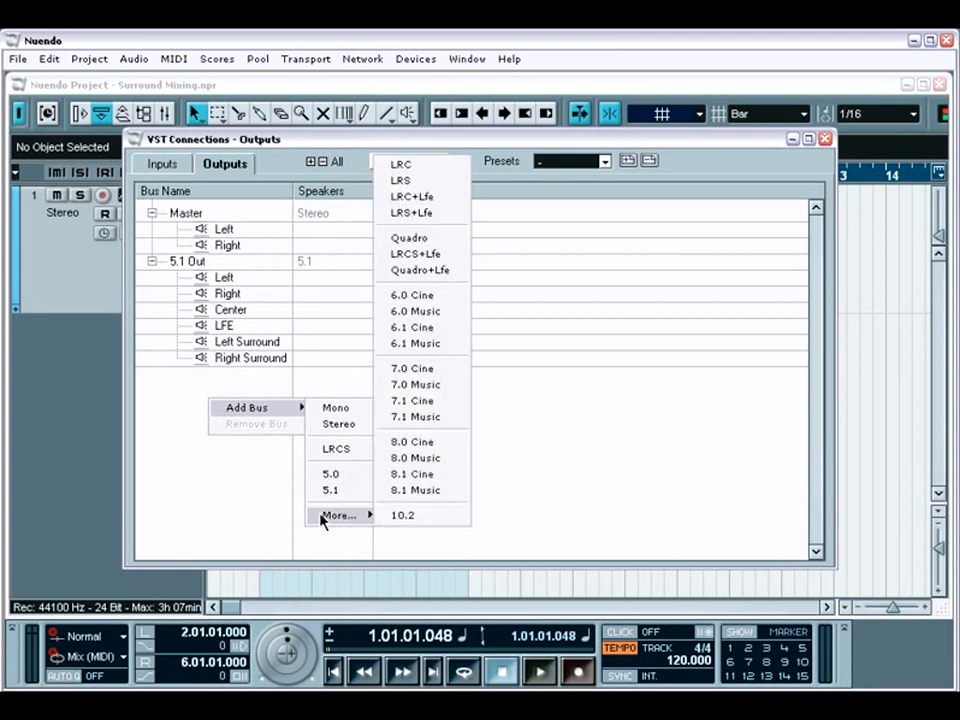
left_click(240, 503)
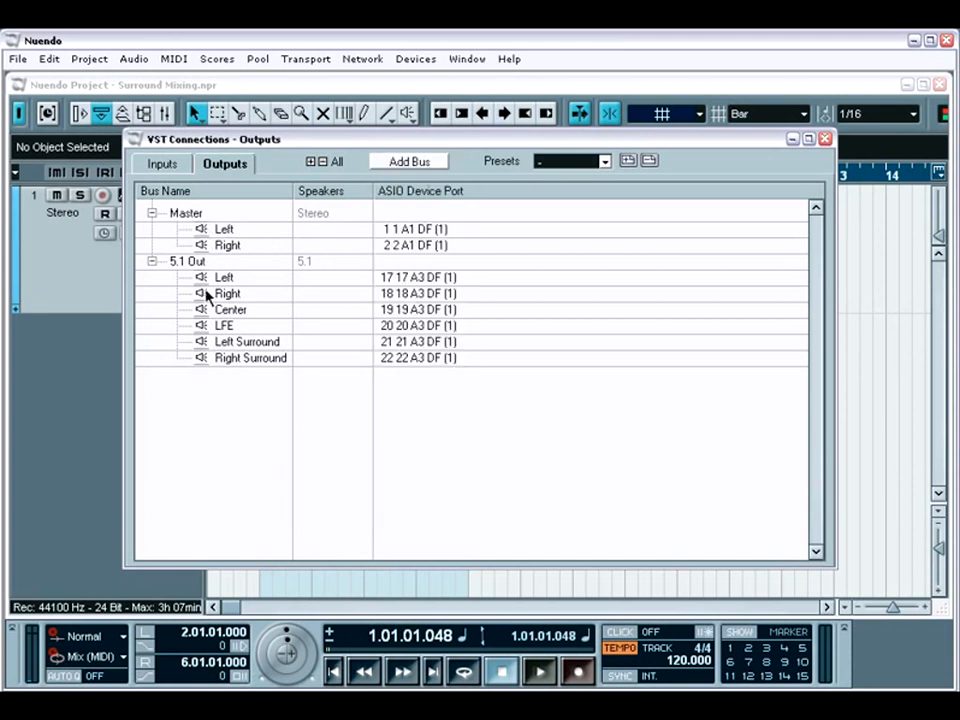
left_click(136, 141)
left_click(137, 143)
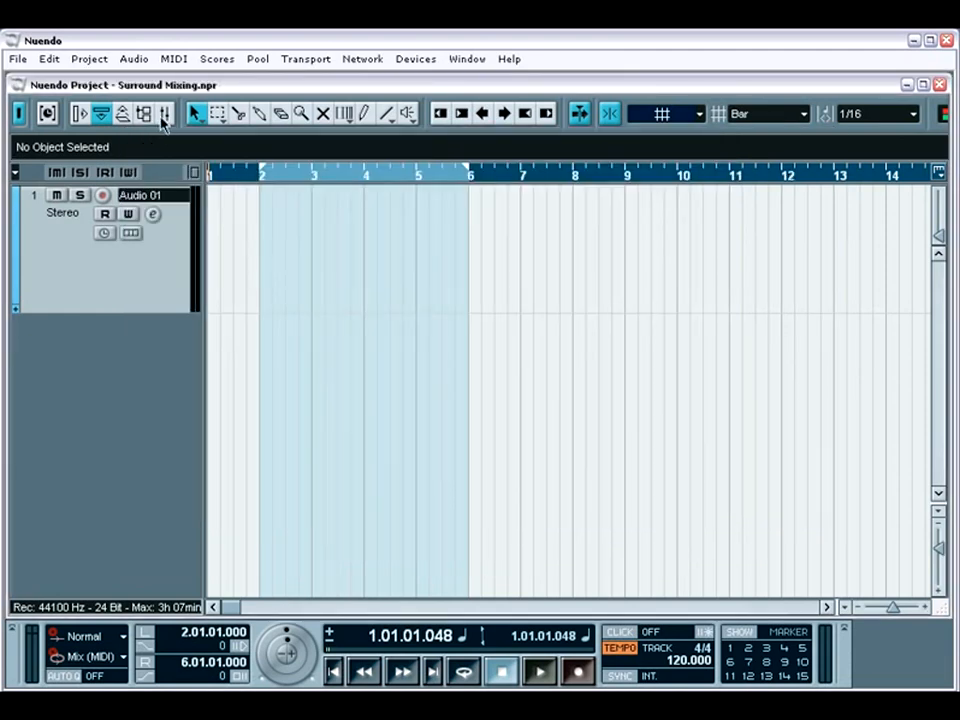
Show the mixer and route the Audio 01 channel's output to the 5.1 Out bus
left_click(165, 116)
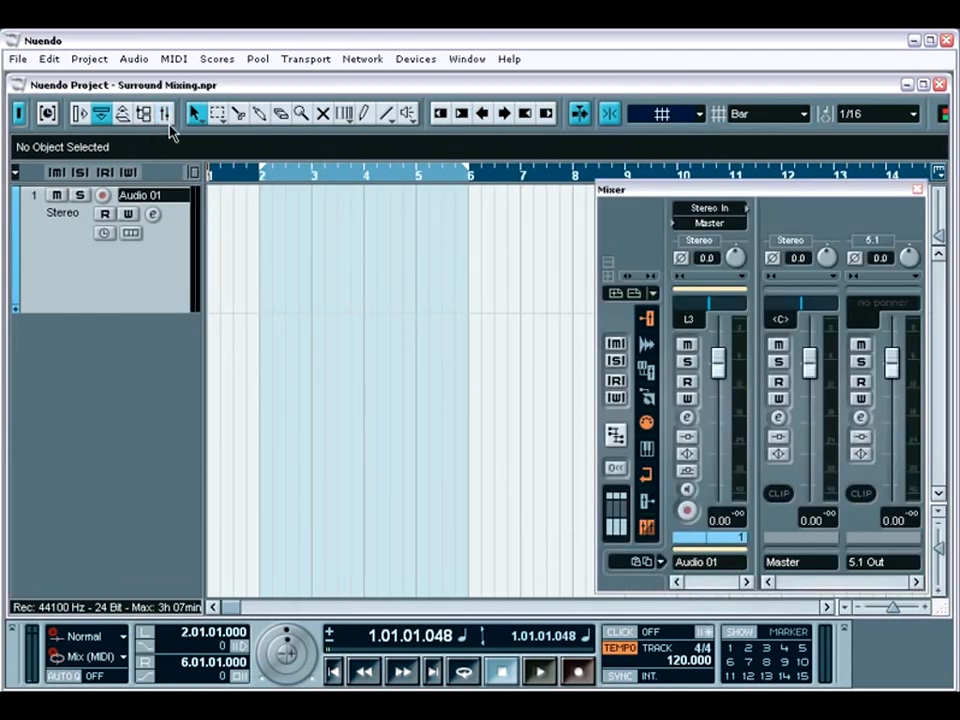
left_click(703, 224)
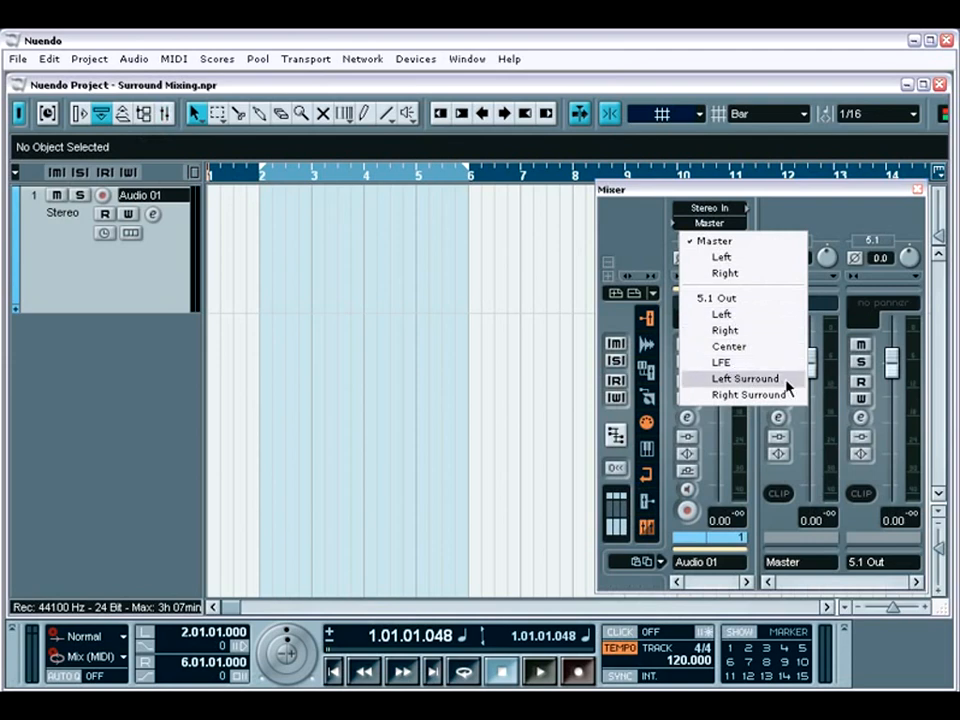
left_click(718, 298)
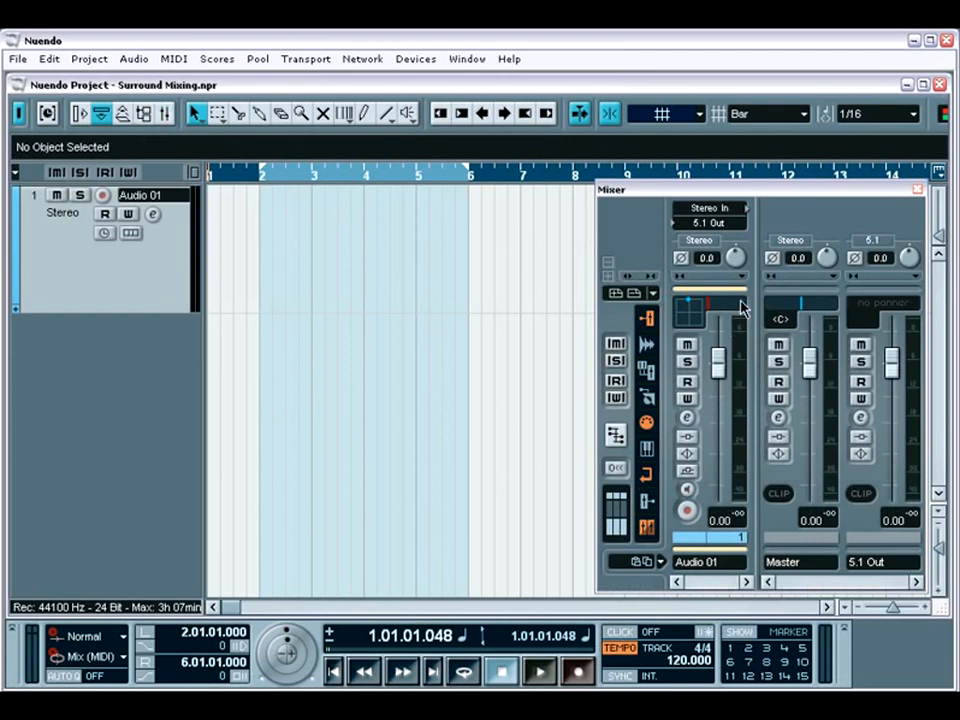
Centre the sound source in Audio 01's surround panner and set the panner mode to Angle
double_click(693, 318)
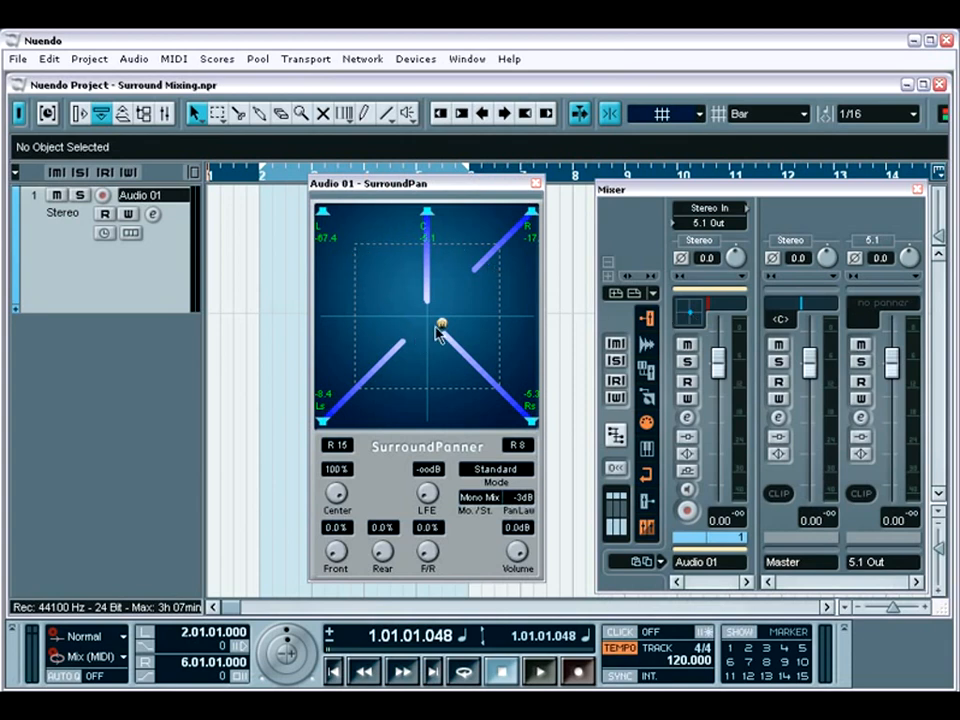
mouse_move(441, 325)
left_mouse_down()
mouse_move(474, 350)
mouse_move(484, 383)
mouse_move(426, 407)
mouse_move(369, 358)
mouse_move(422, 326)
mouse_move(497, 305)
mouse_move(407, 244)
mouse_move(358, 285)
mouse_move(457, 398)
mouse_move(388, 407)
mouse_move(384, 345)
mouse_move(489, 321)
mouse_move(457, 256)
mouse_move(366, 253)
mouse_move(343, 326)
mouse_move(379, 386)
mouse_move(479, 369)
mouse_move(461, 311)
mouse_move(428, 325)
left_mouse_up()
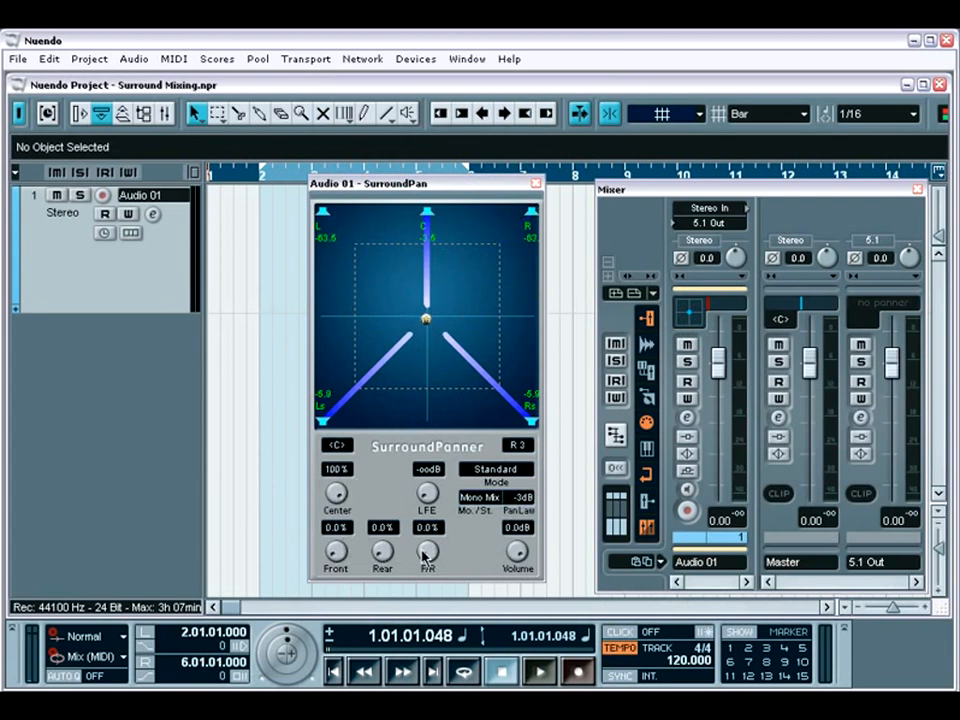
left_click(494, 472)
left_click(492, 489)
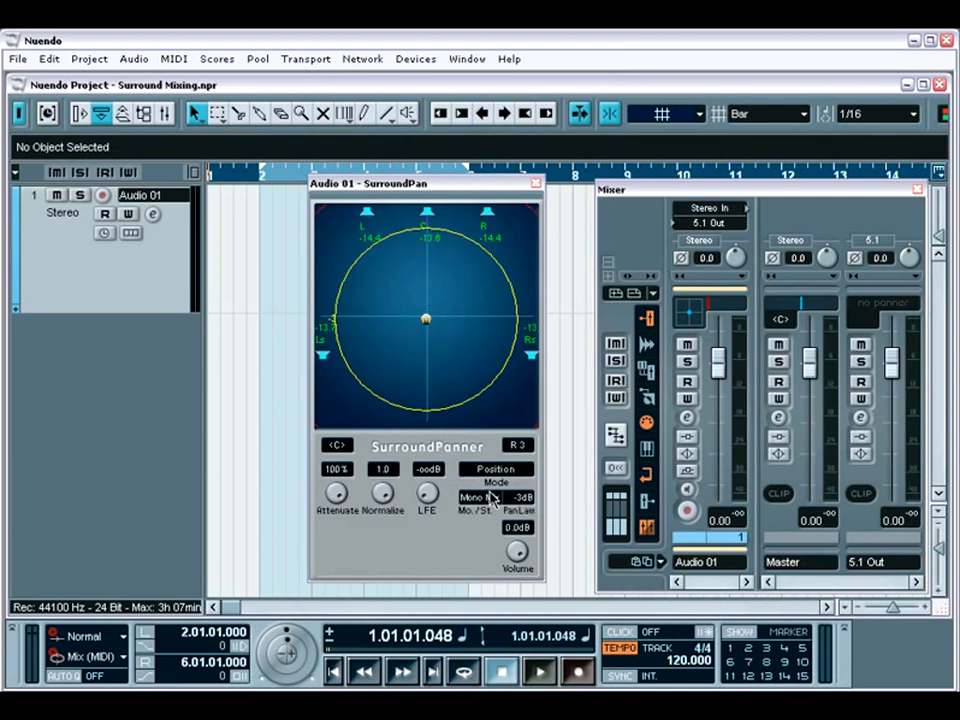
left_click(490, 475)
left_click(489, 476)
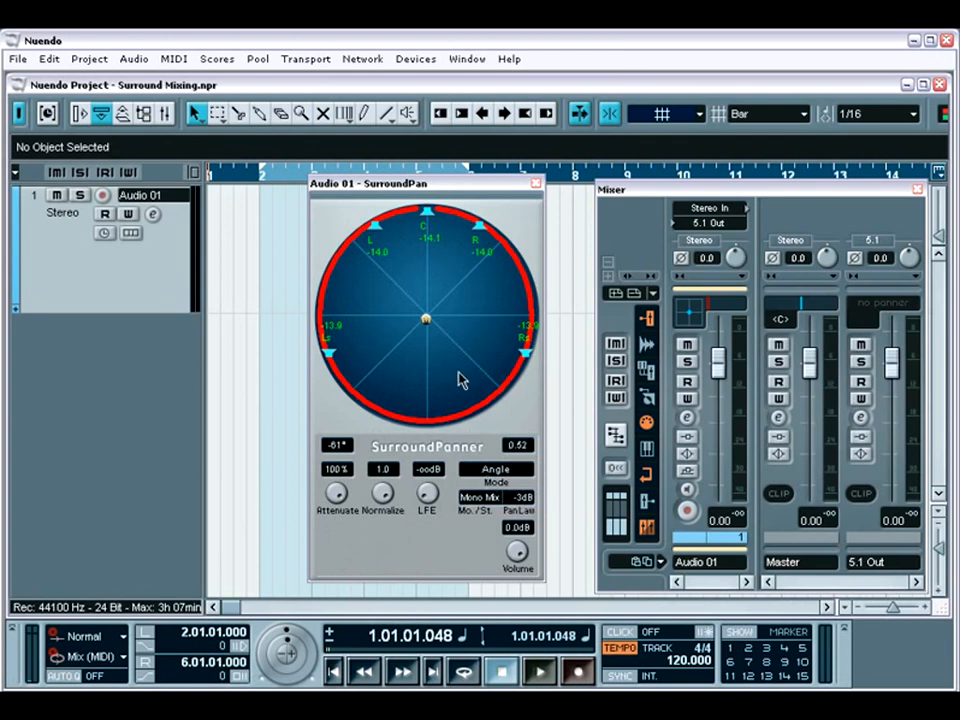
Set Audio 01's surround panner to XY-Mirror, place the source at about -142° and 0.35, and close the panner
left_click_drag(425, 318, 367, 332)
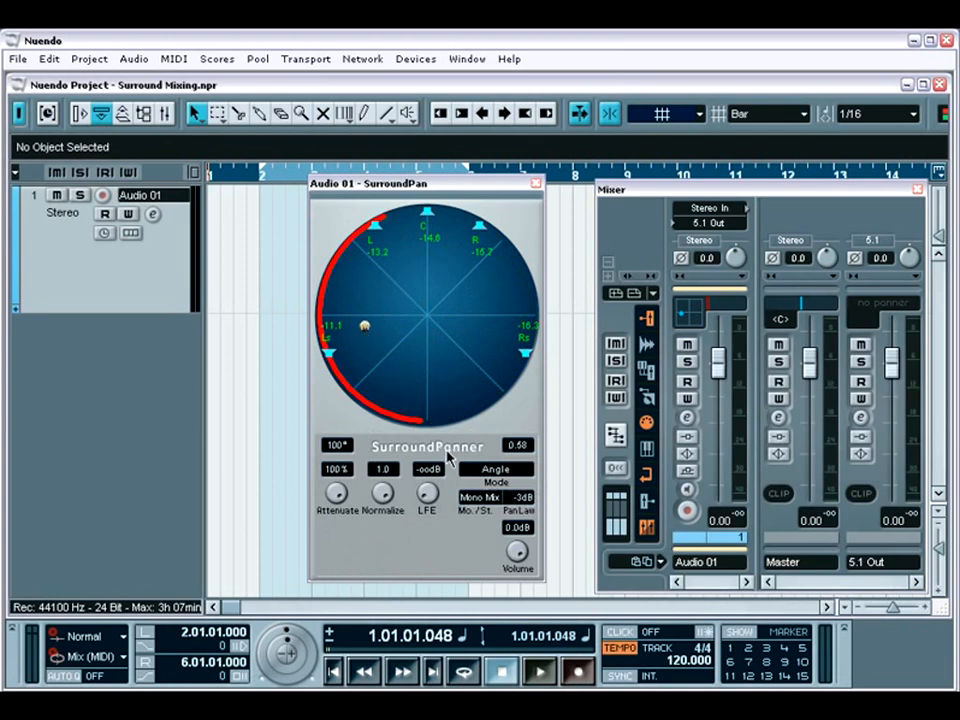
left_click(474, 498)
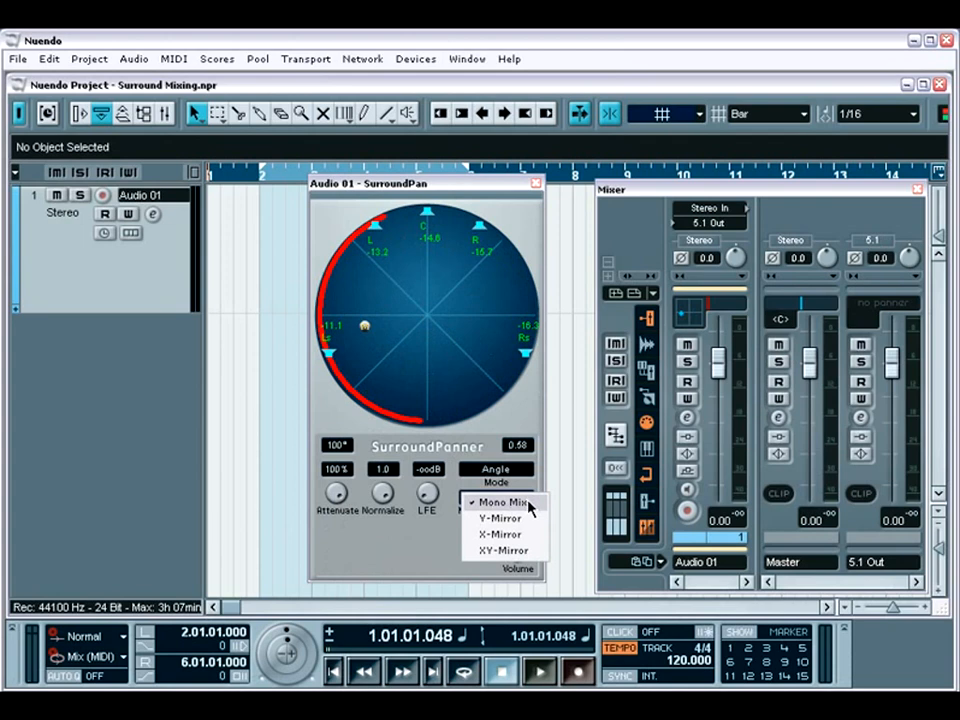
left_click(535, 552)
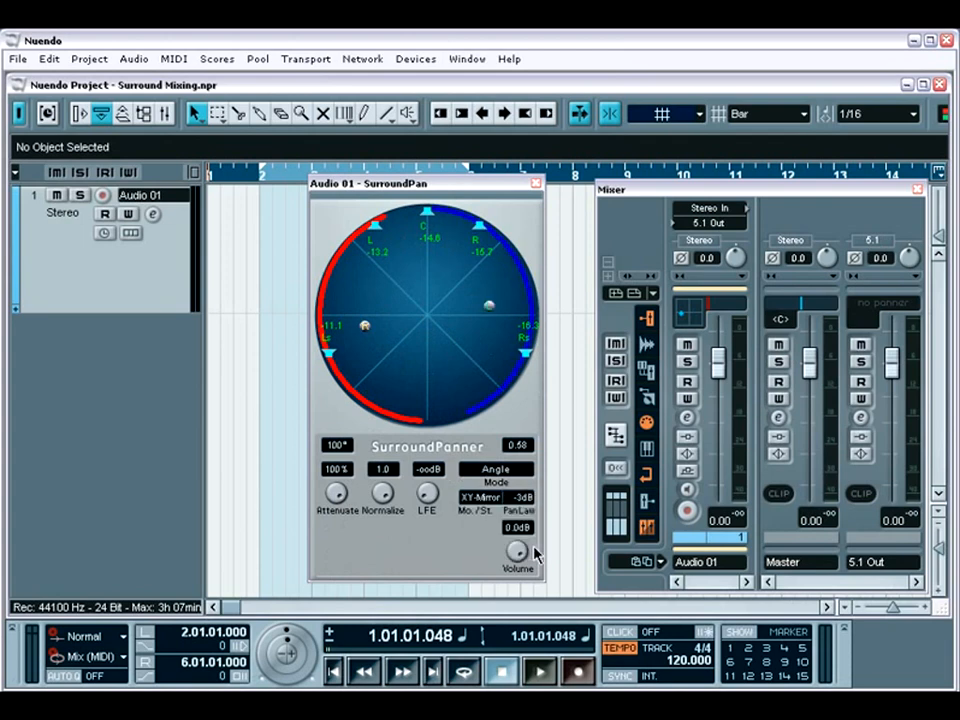
left_click_drag(489, 306, 448, 347)
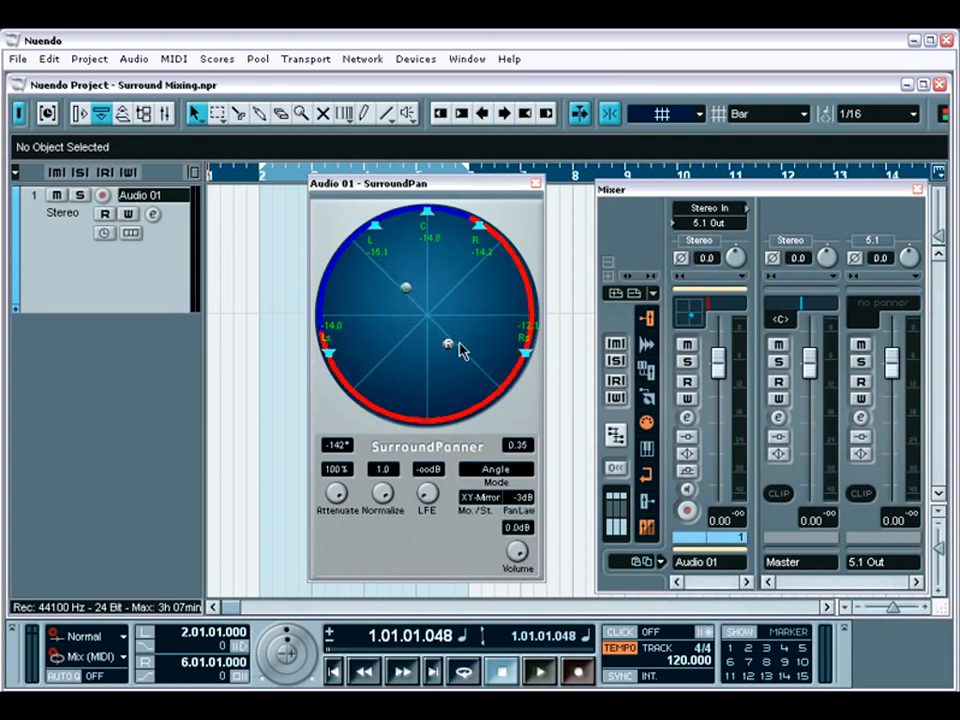
left_click(536, 184)
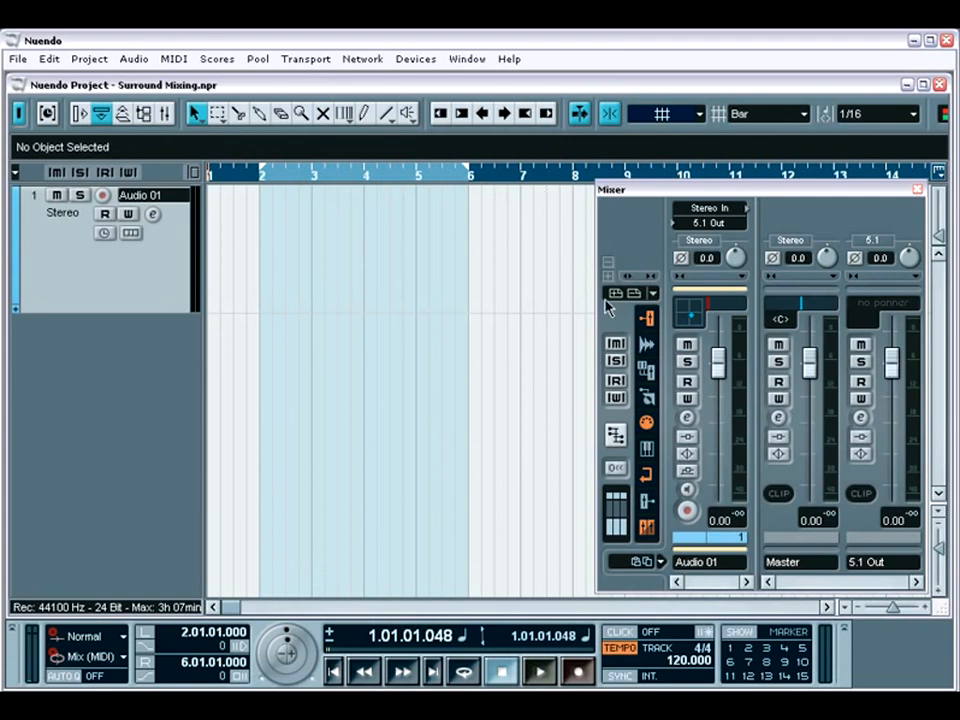
Examine the inserts in the 5.1 Out and Audio 01 channel settings, then leave 5.1 Out's settings open with the mixer closed
left_click(860, 417)
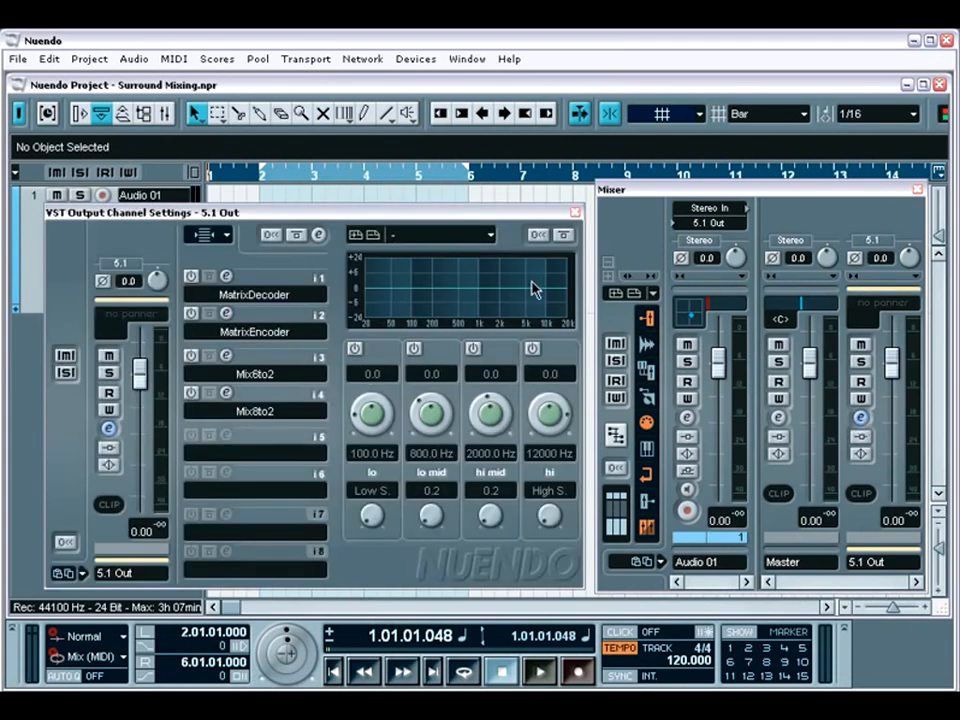
left_click(575, 212)
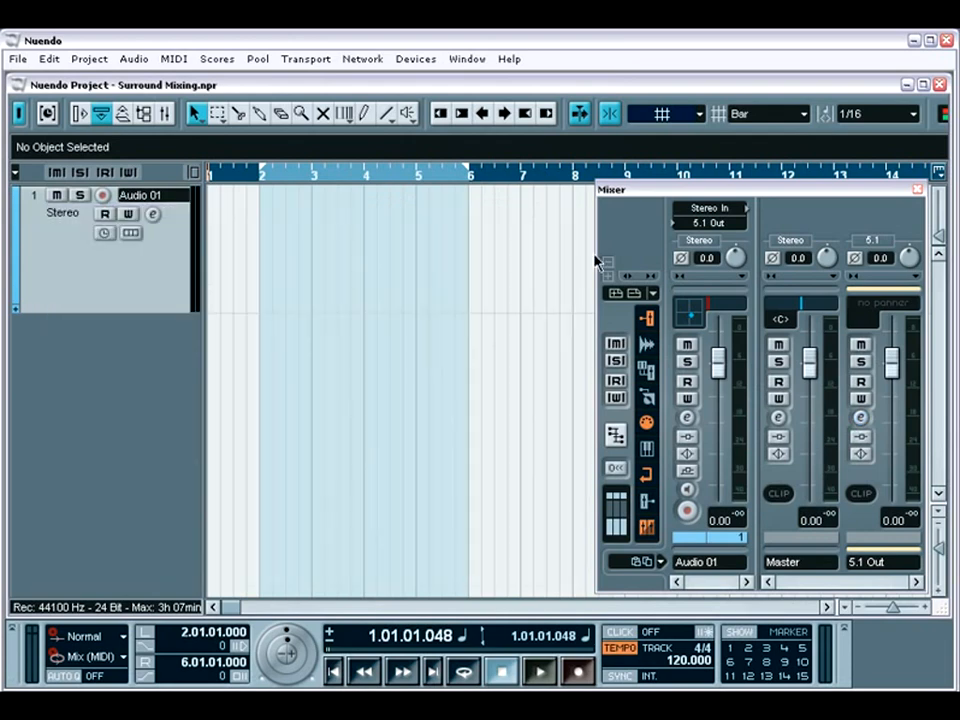
left_click(686, 417)
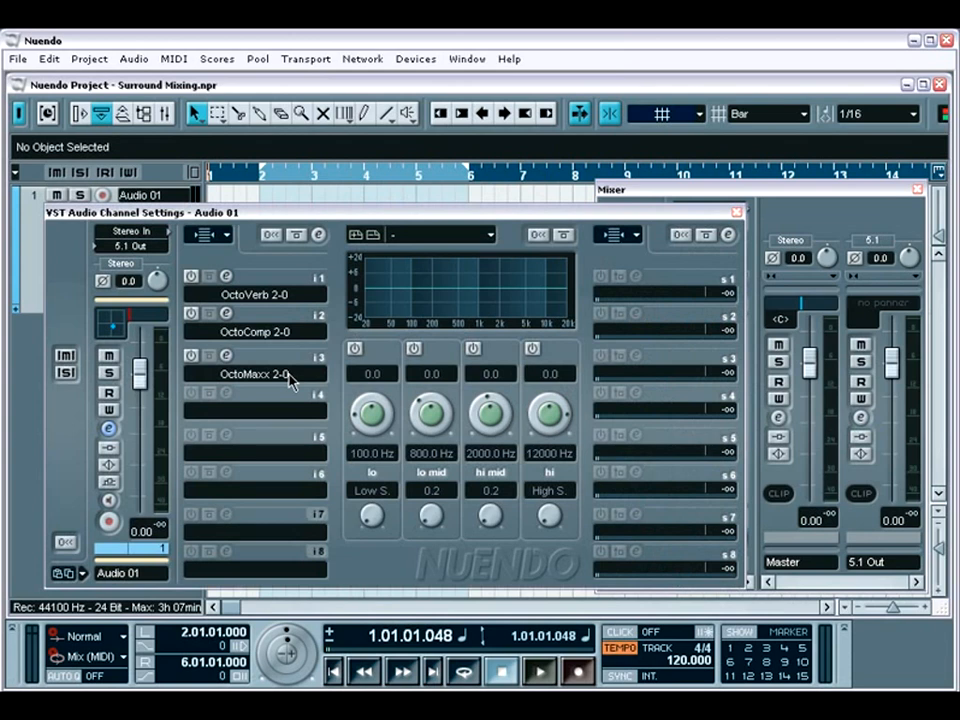
left_click(736, 212)
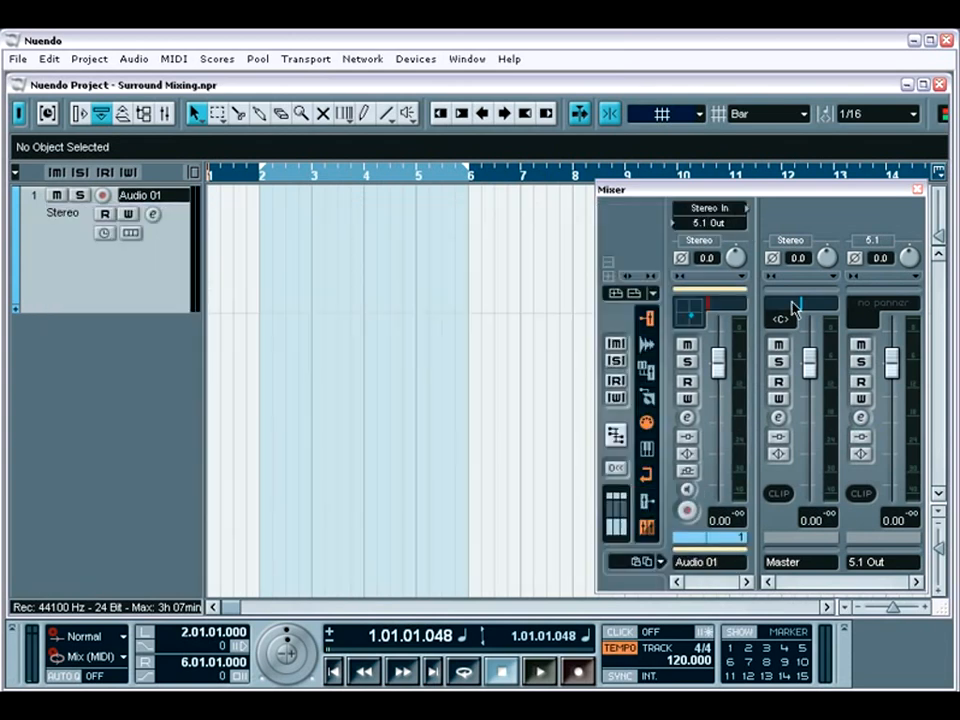
left_click(860, 418)
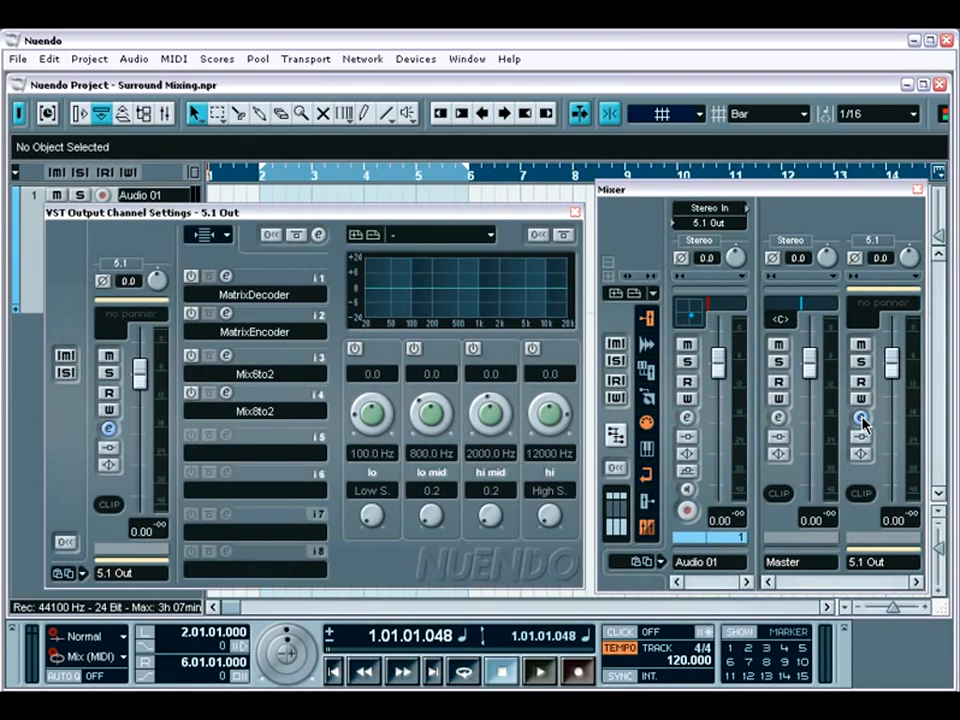
left_click(916, 189)
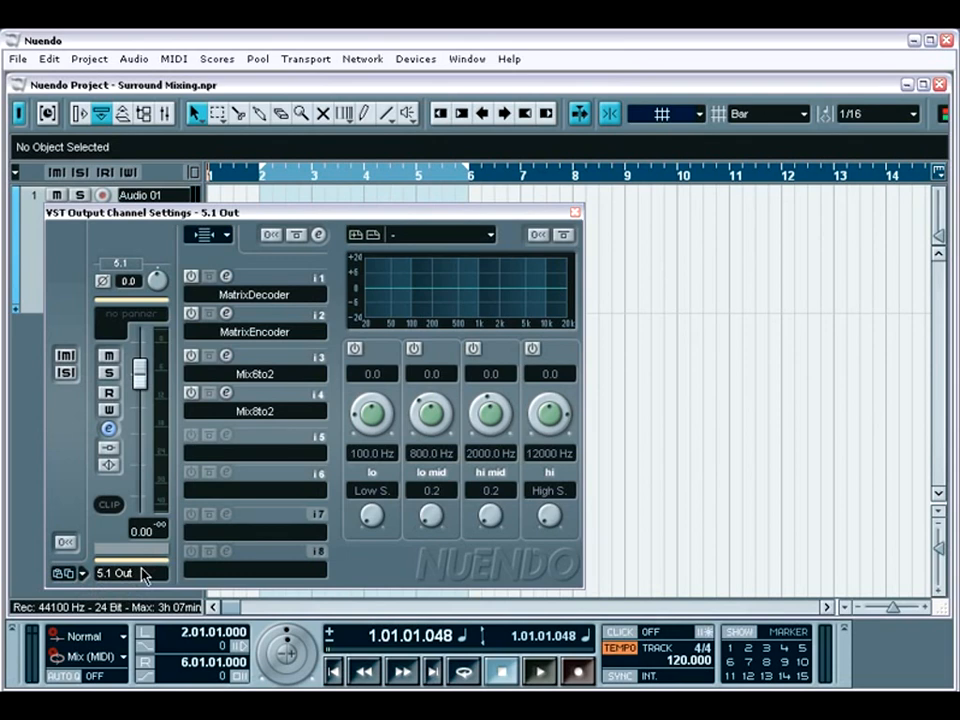
View the MatrixEncoder and MatrixDecoder insert editors on the 5.1 Out bus and close both
left_click(227, 314)
left_click(226, 276)
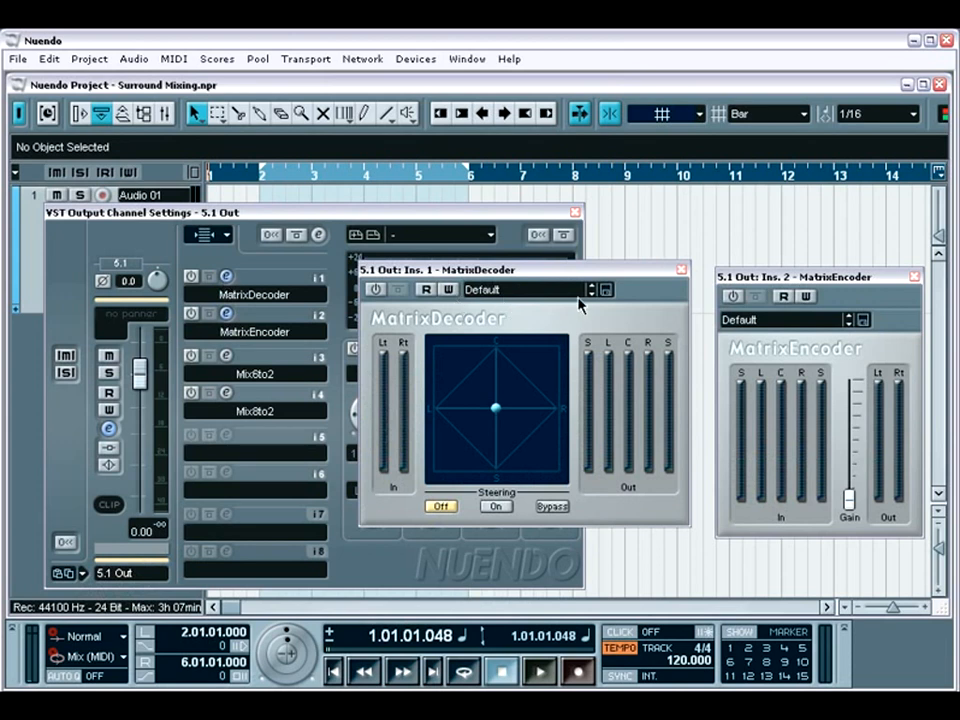
left_click(682, 270)
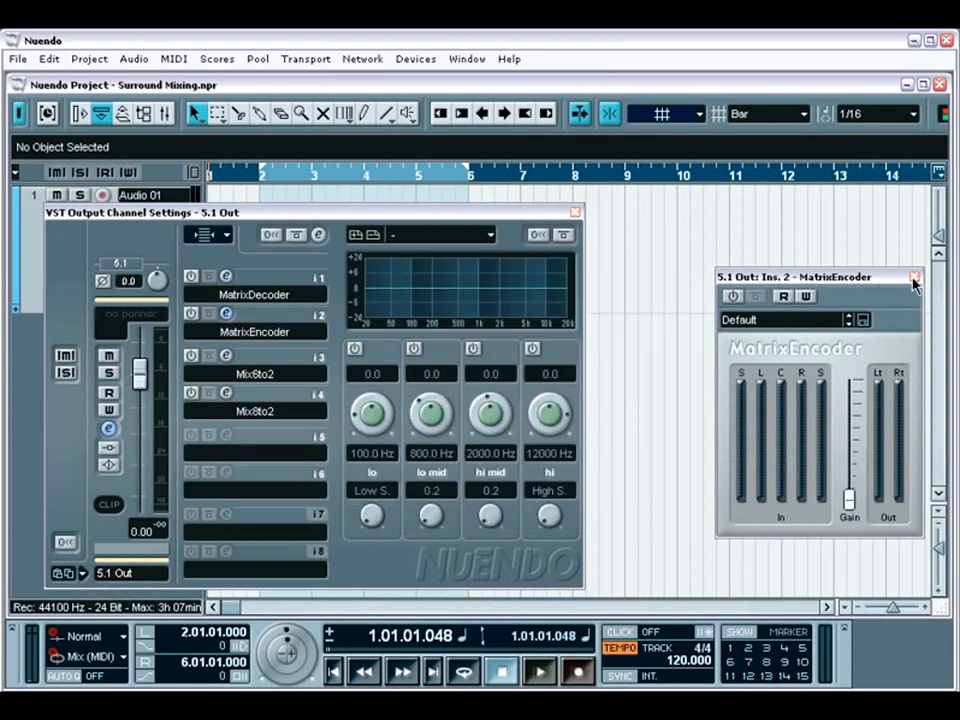
left_click(914, 276)
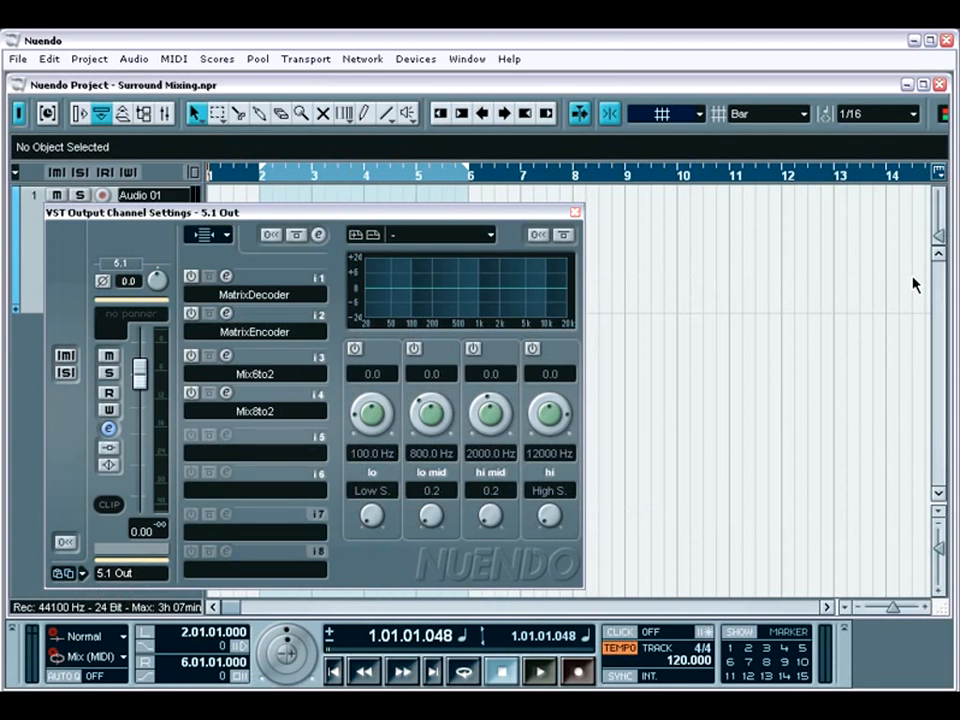
Open 5.1 Out's Mix6to2 and Mix8to2; in Mix8to2 lower L's left fader to -7.8, invert only L's right phase, disable Normalize, and close both
left_click(227, 357)
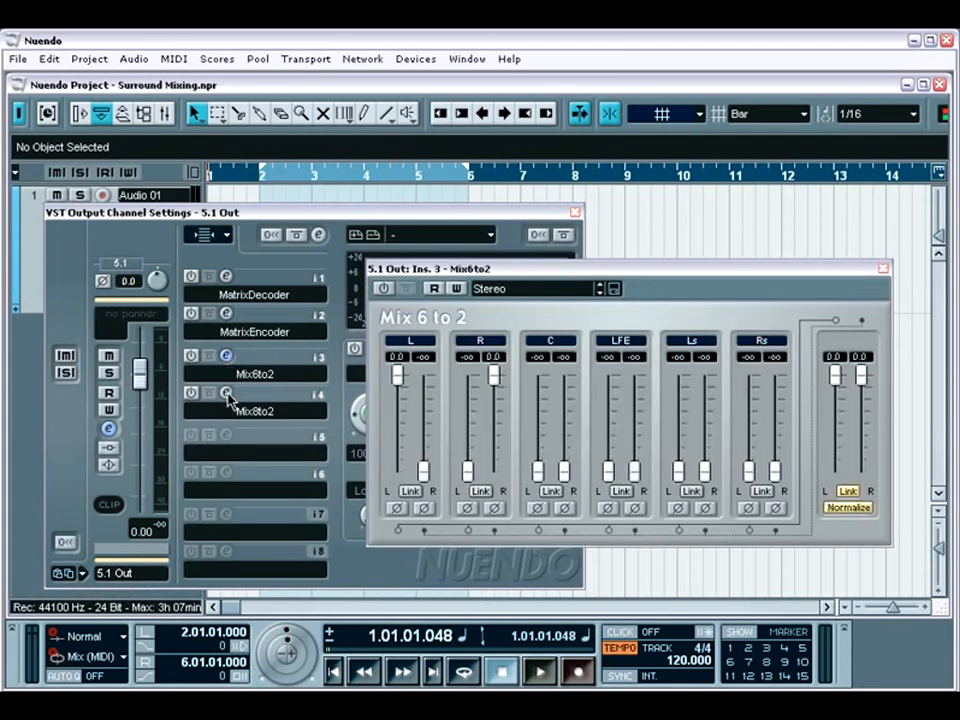
left_click(226, 394)
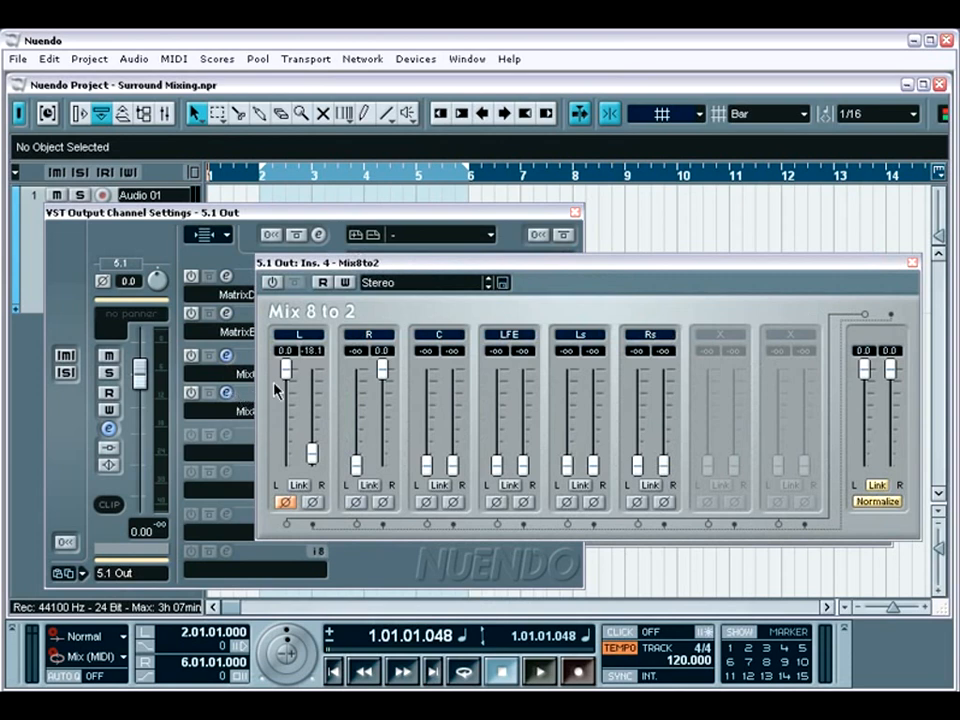
left_click_drag(286, 369, 290, 428)
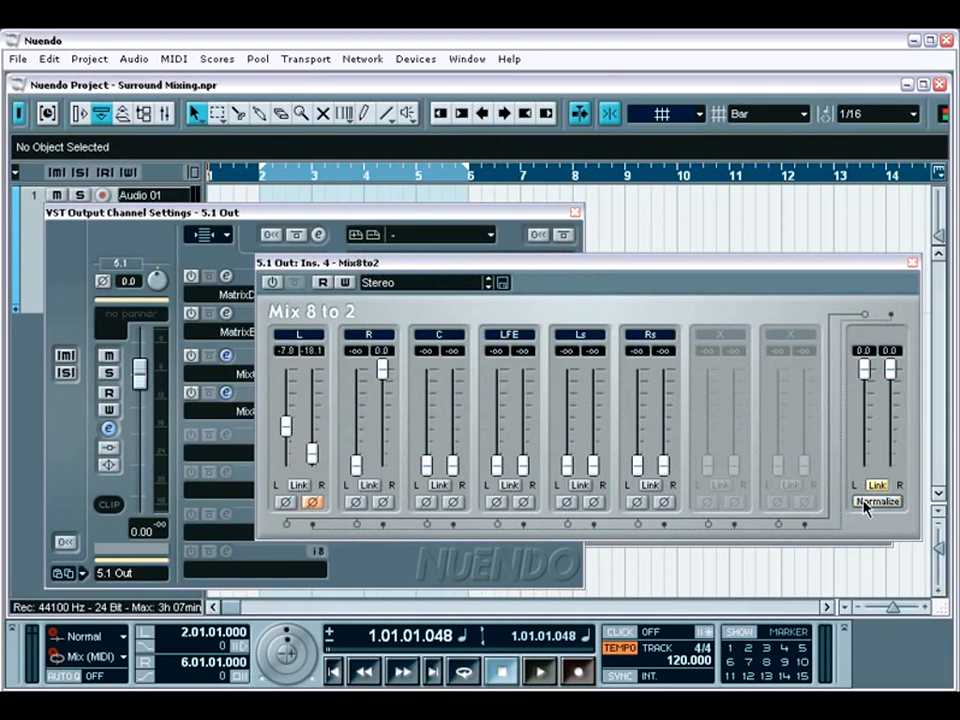
left_click(912, 263)
left_click(883, 269)
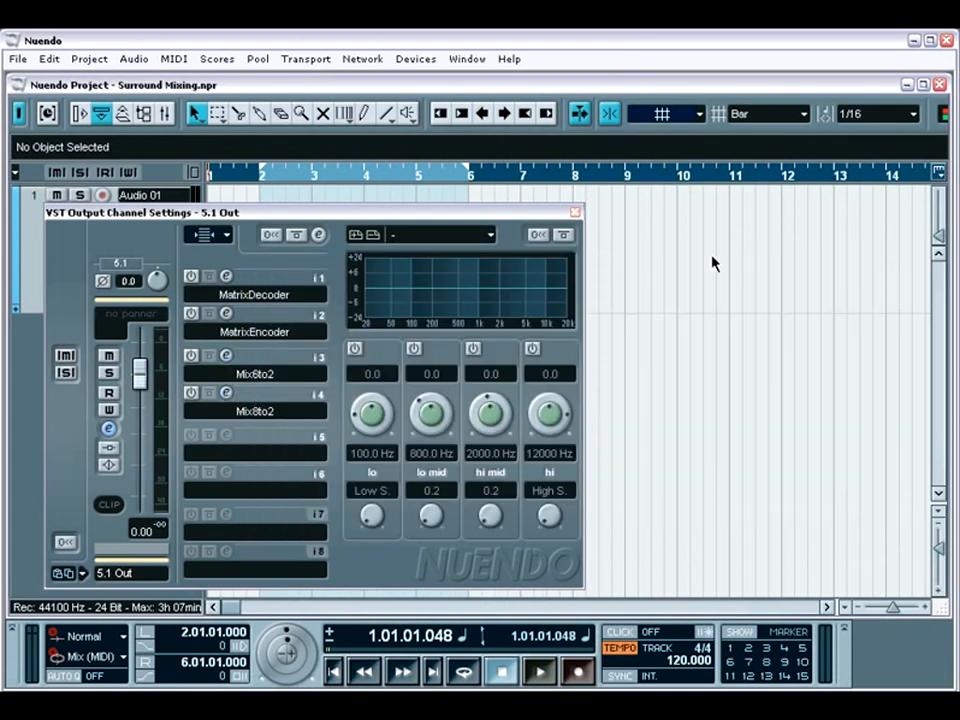
Close the 5.1 Out settings and show Audio 01's channel settings with all of its insert effect editors open
left_click(575, 213)
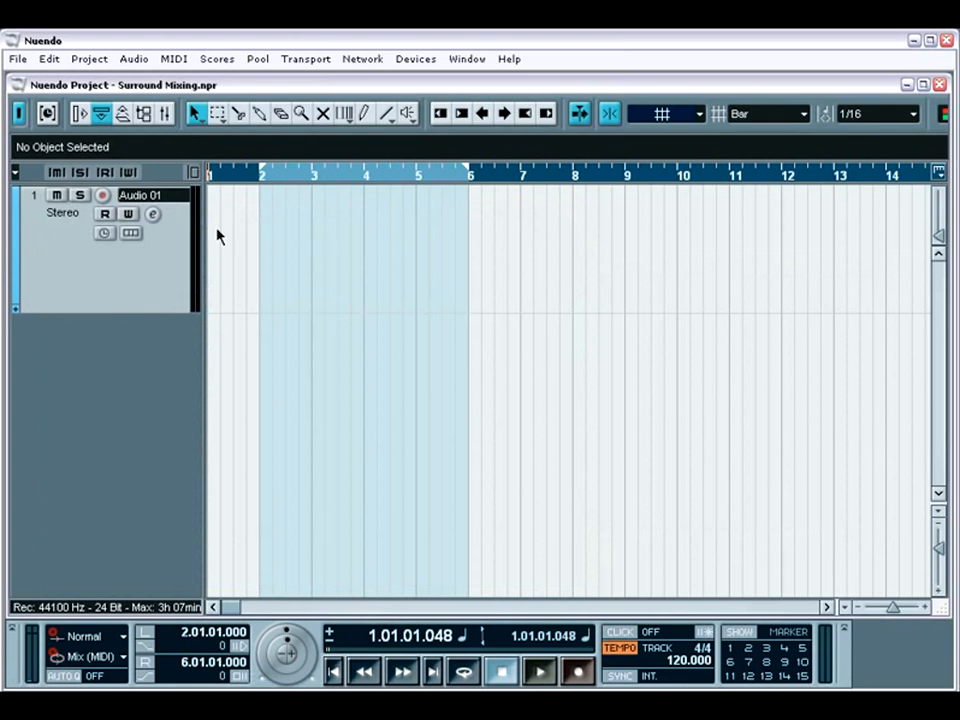
left_click(153, 216)
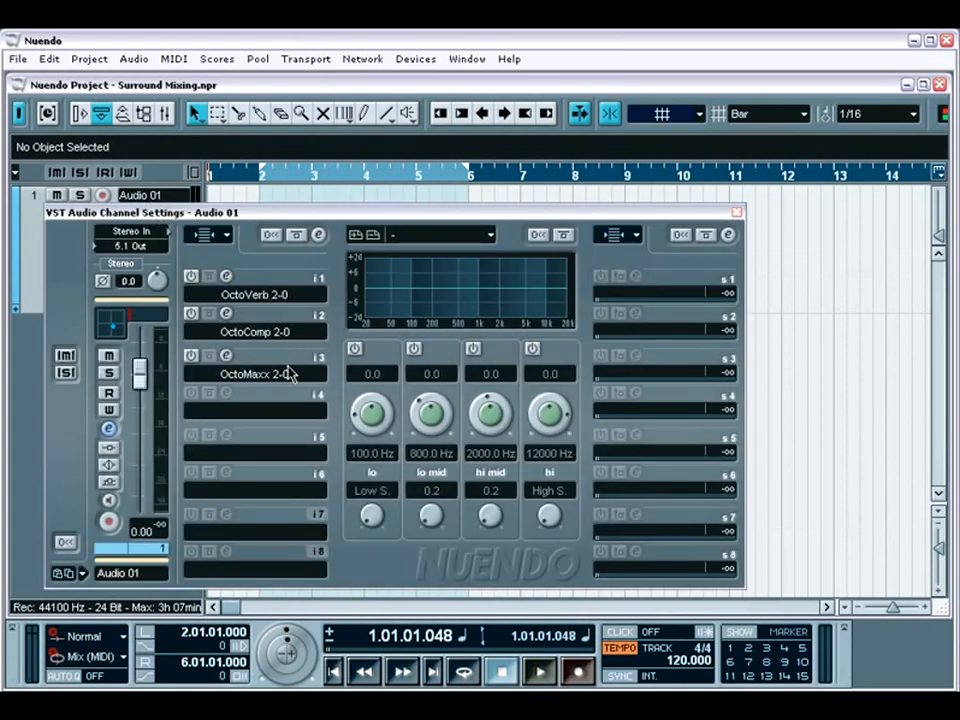
left_click(318, 235)
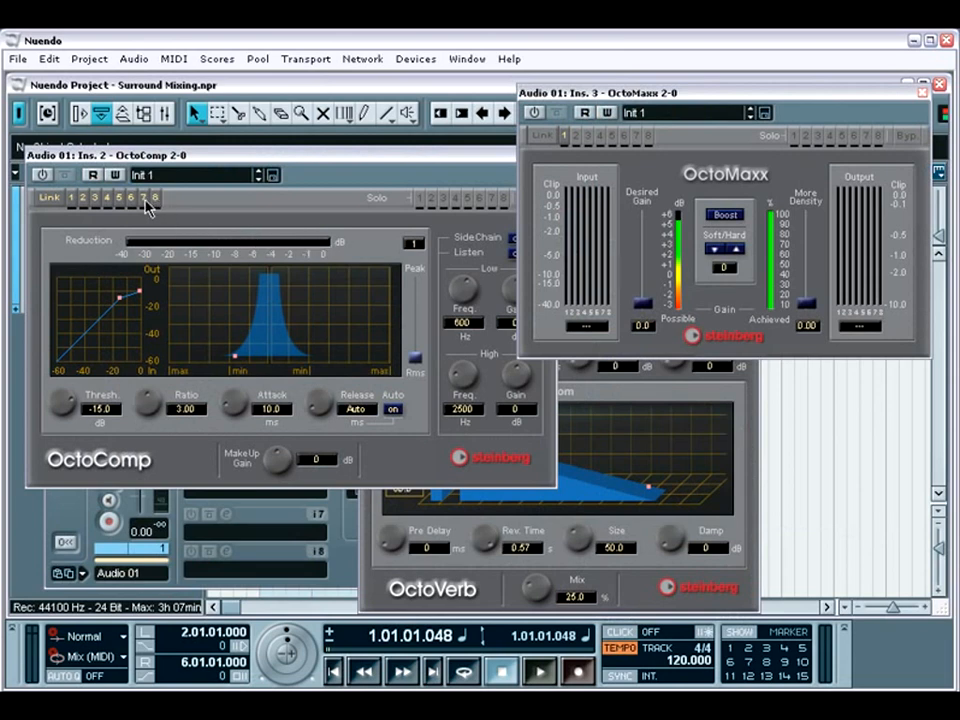
Toggle channel linking in OctoComp, leave all eight channels linked, and set their attack to about 75.7 ms
left_click(58, 205)
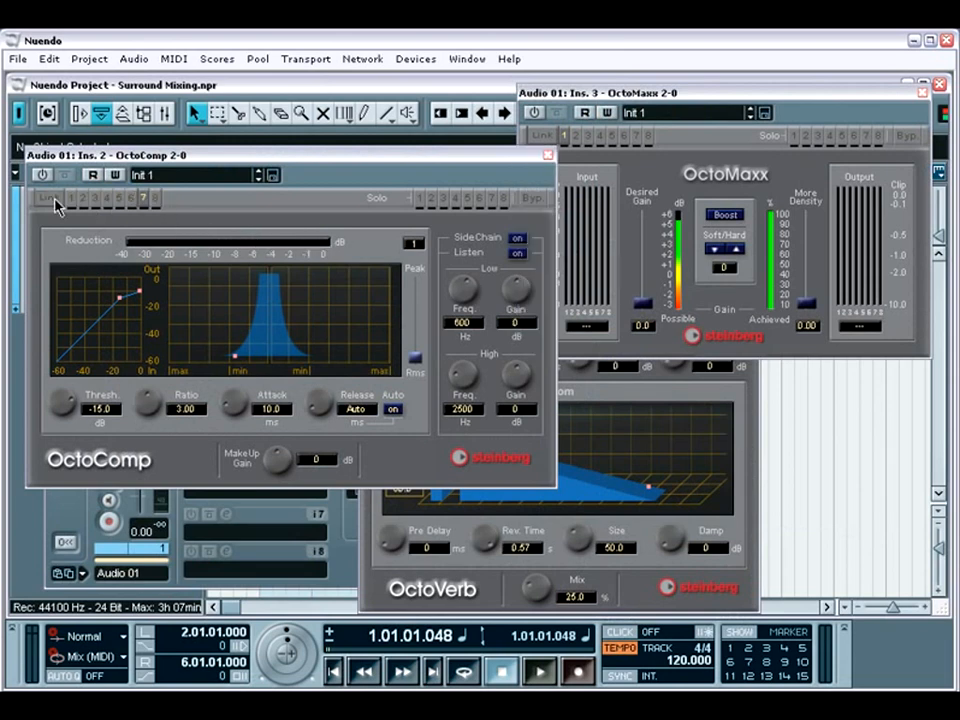
left_click(107, 198)
left_click(142, 202)
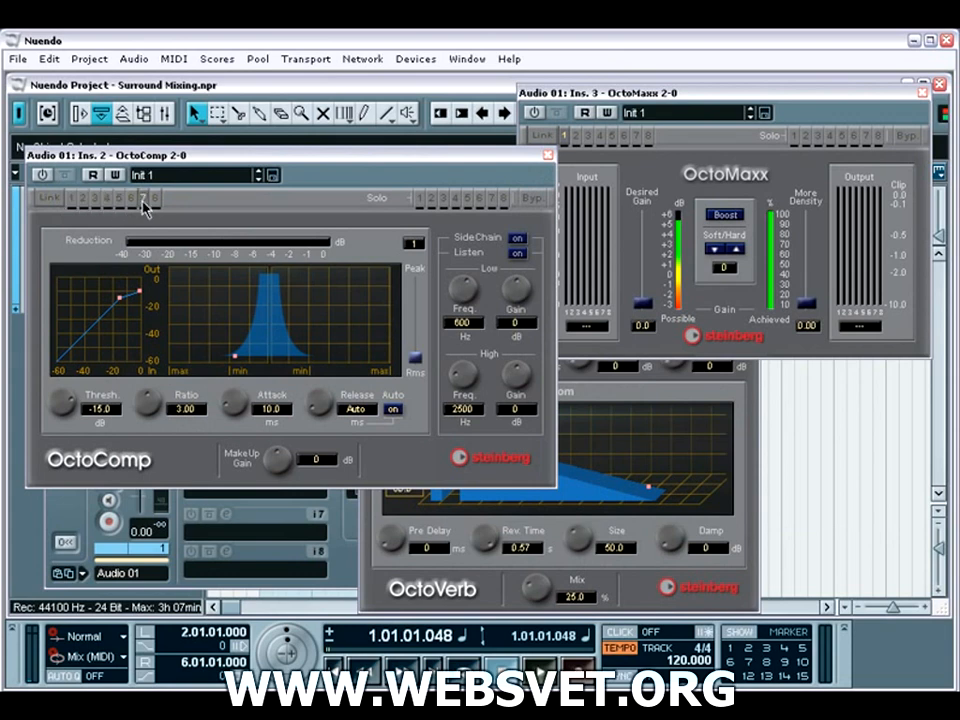
left_click(60, 198)
left_click(60, 199)
left_click(60, 199)
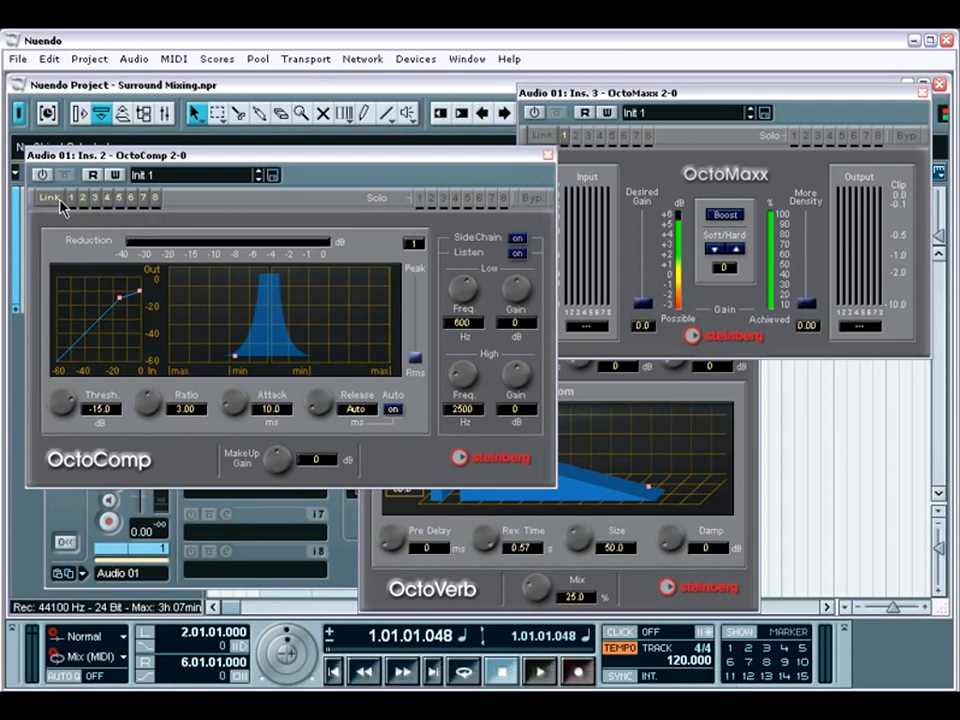
left_click_drag(236, 362, 193, 318)
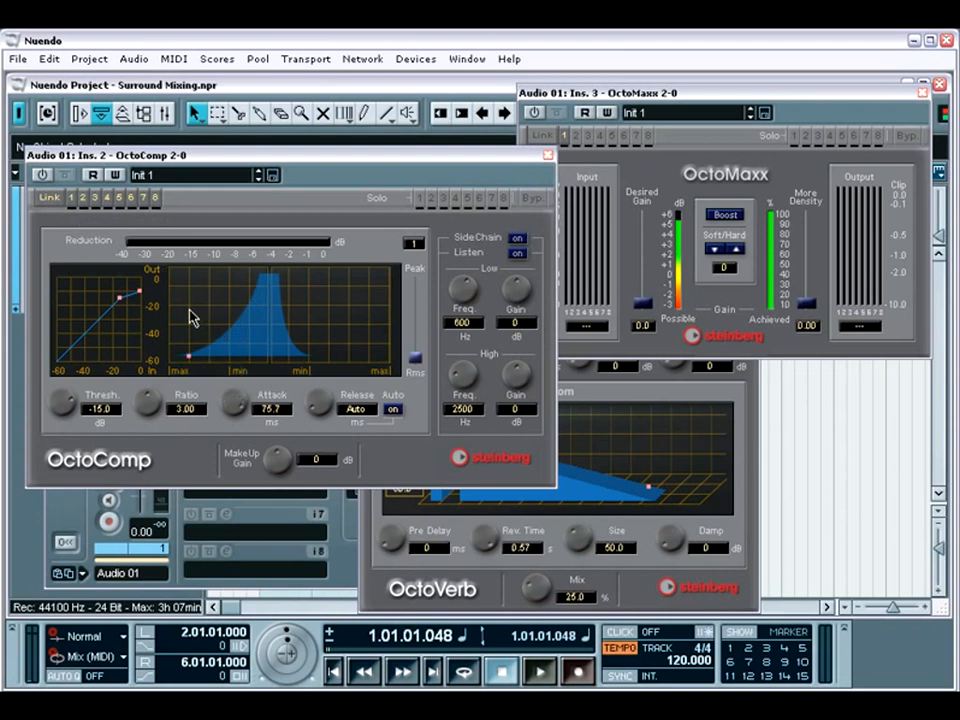